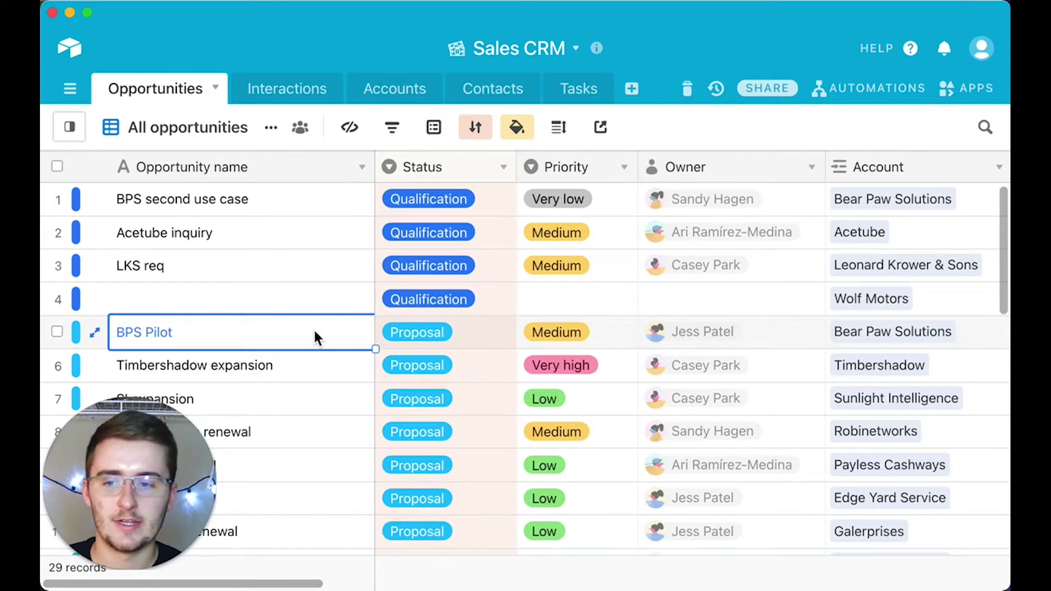
Step: Switch the Opportunities table to the Sales pipeline board view
click(73, 125)
scroll(159, 269, down, 3)
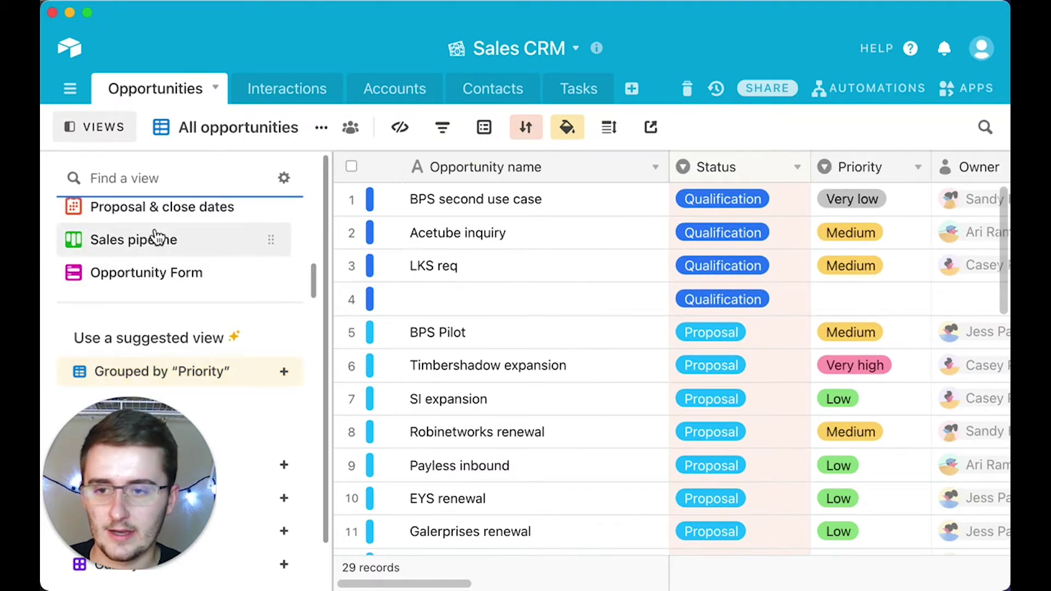
click(159, 240)
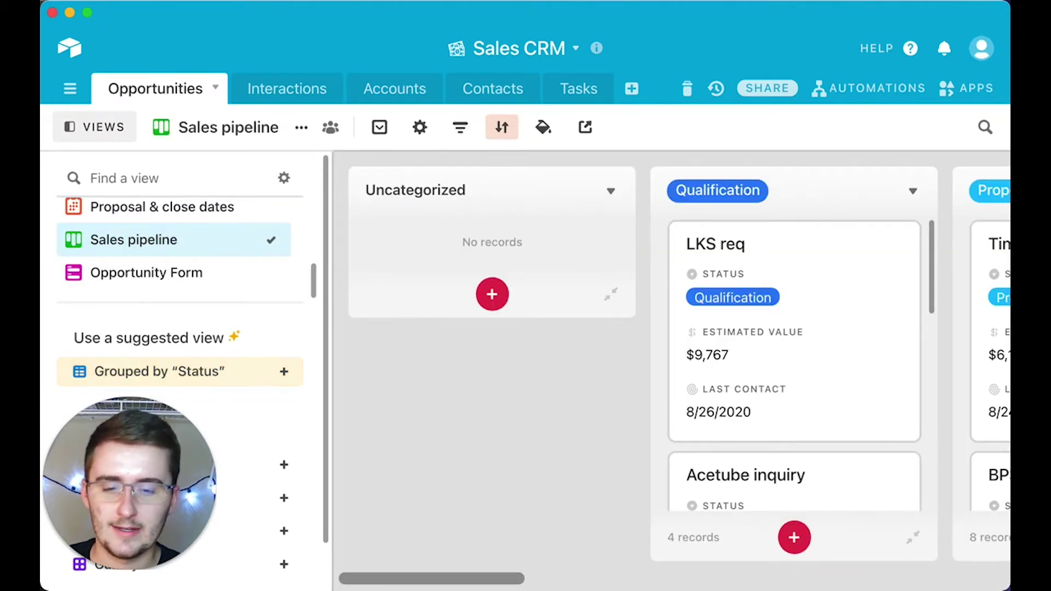
Step: Move the LKS req card from Qualification into the Proposal column, then show the Tasks table
drag(523, 579, 604, 585)
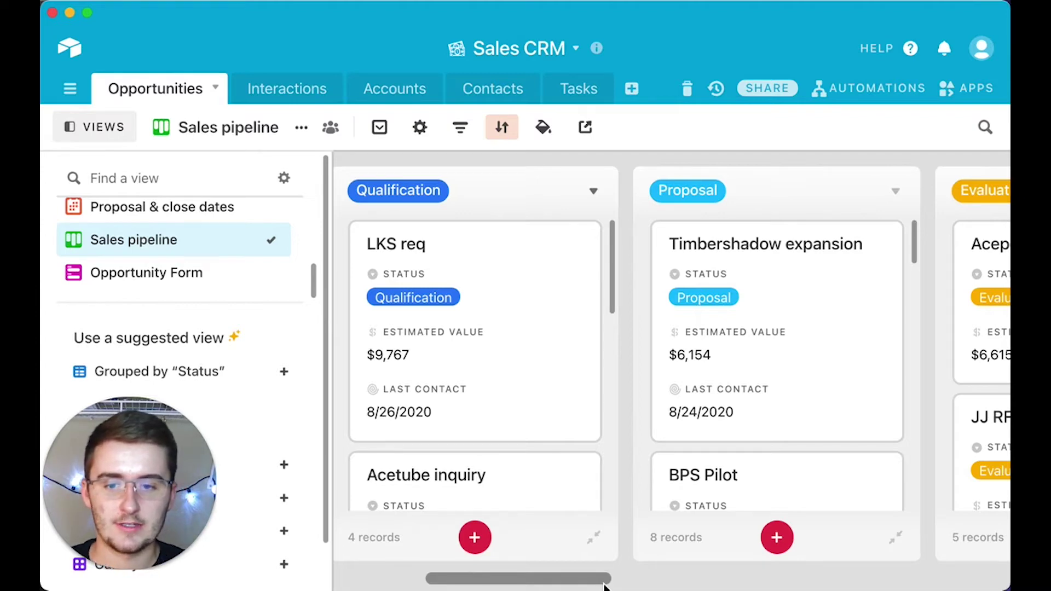
drag(491, 342, 774, 347)
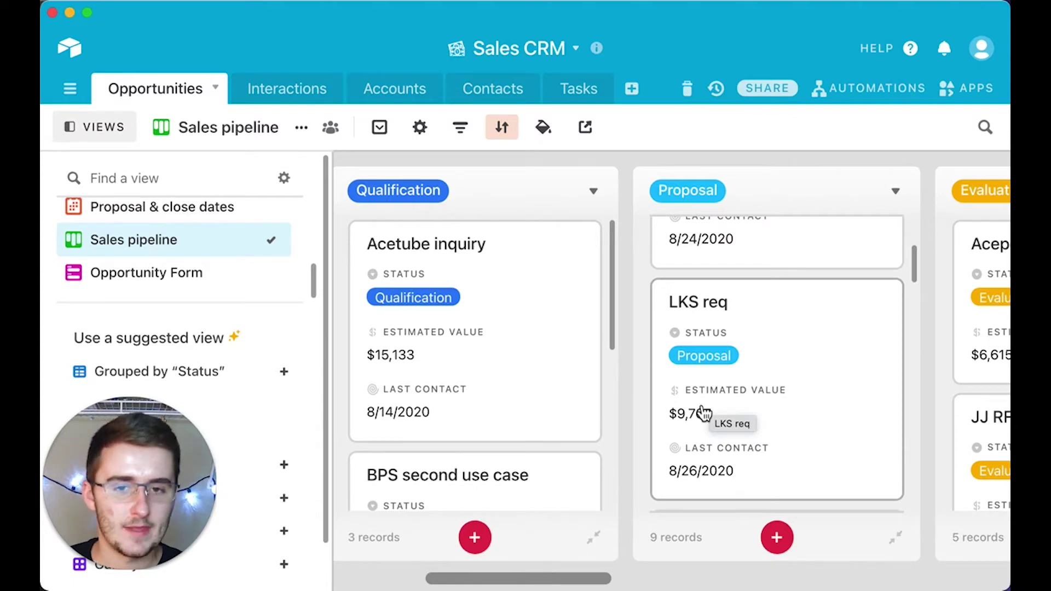
click(590, 91)
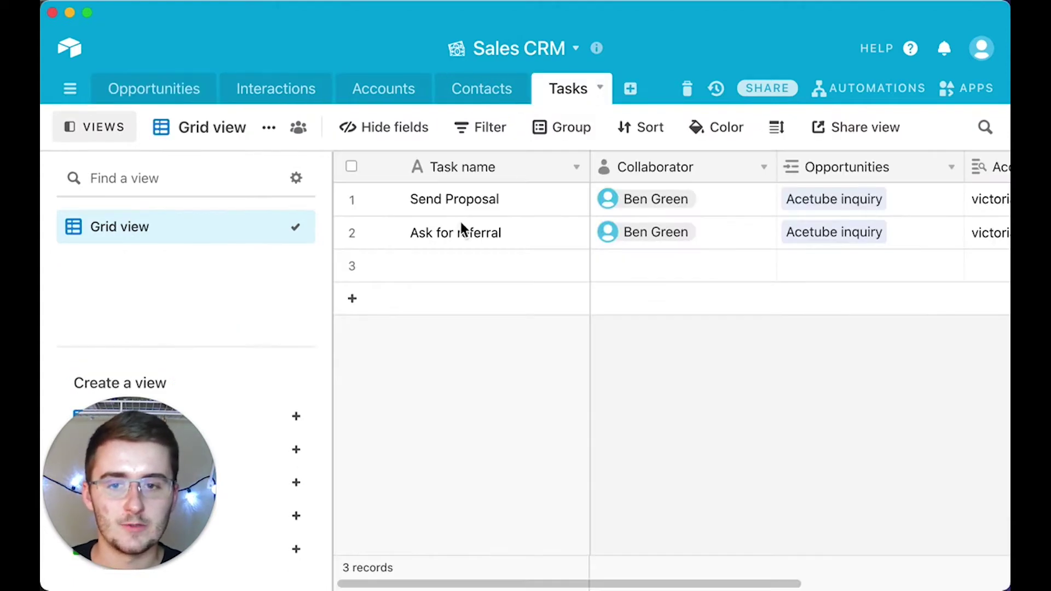
Step: Collapse the views sidebar and inspect the Send Proposal and Ask for referral task cells
click(87, 137)
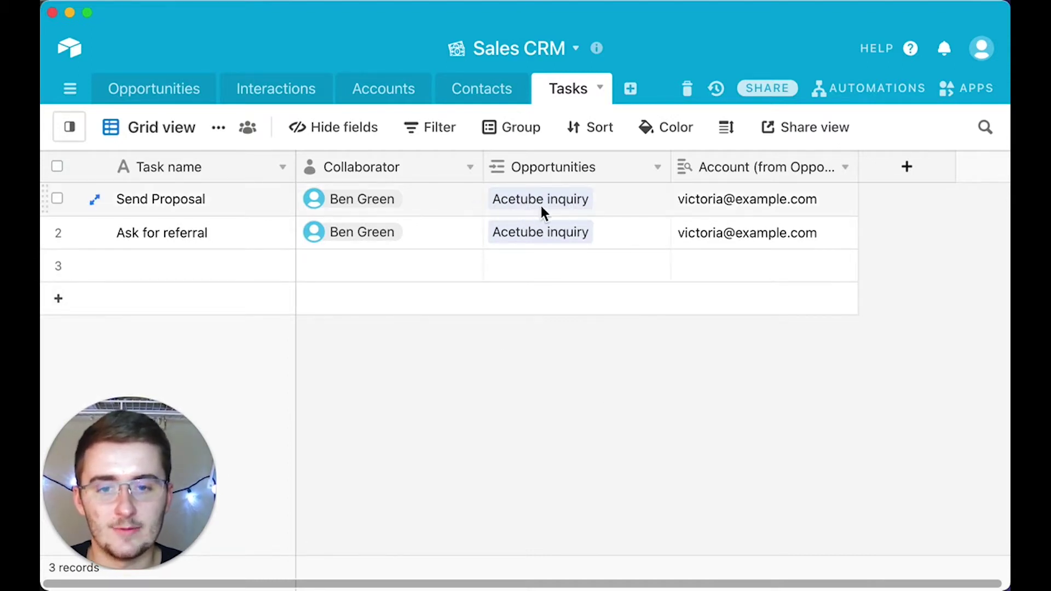
click(260, 213)
drag(260, 214, 537, 229)
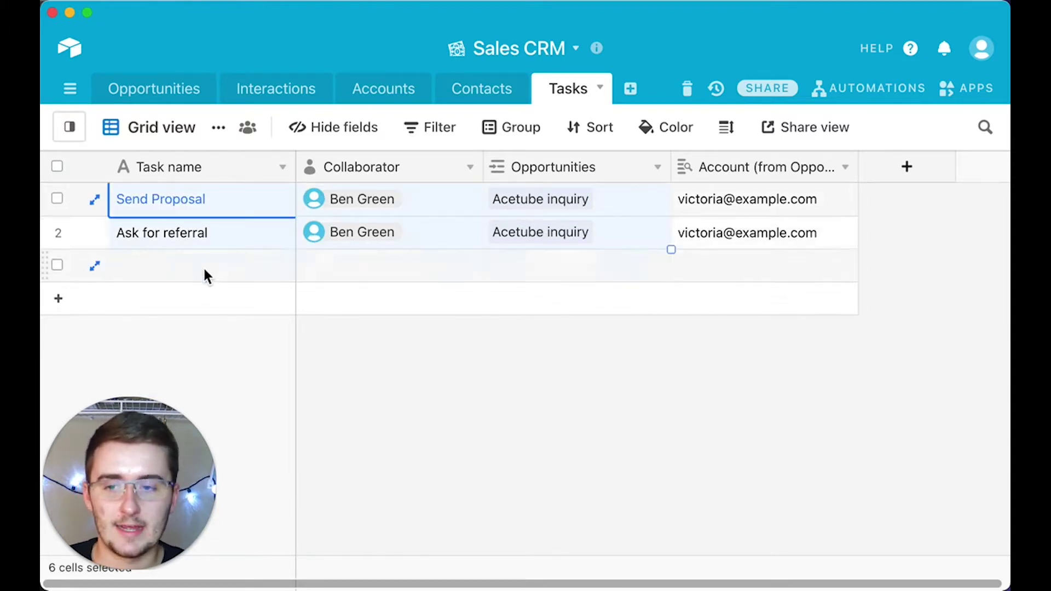
click(452, 456)
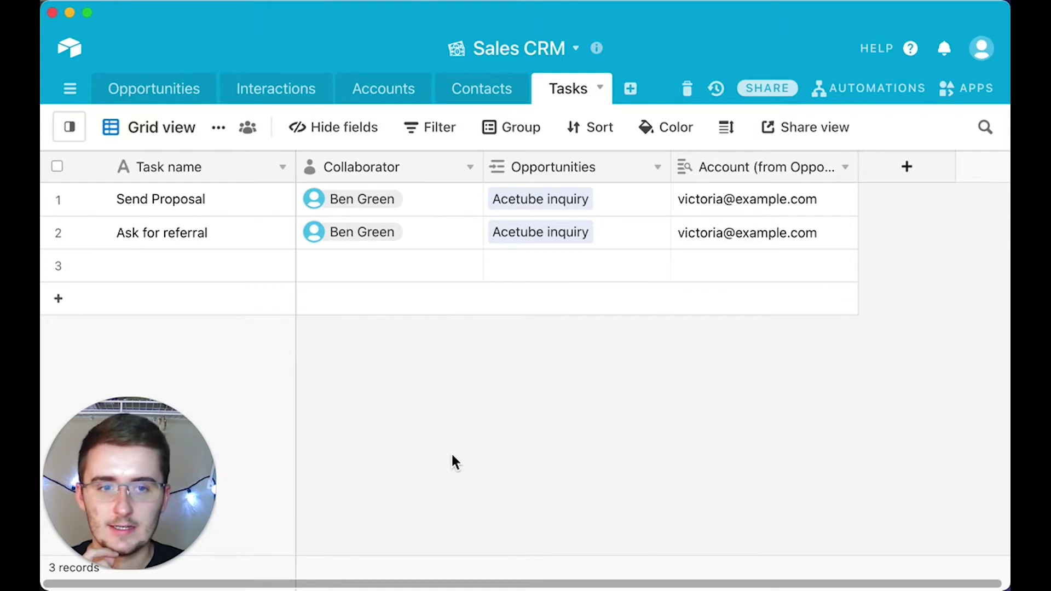
Step: Create a new automation named 'Automated Checklist'
click(880, 98)
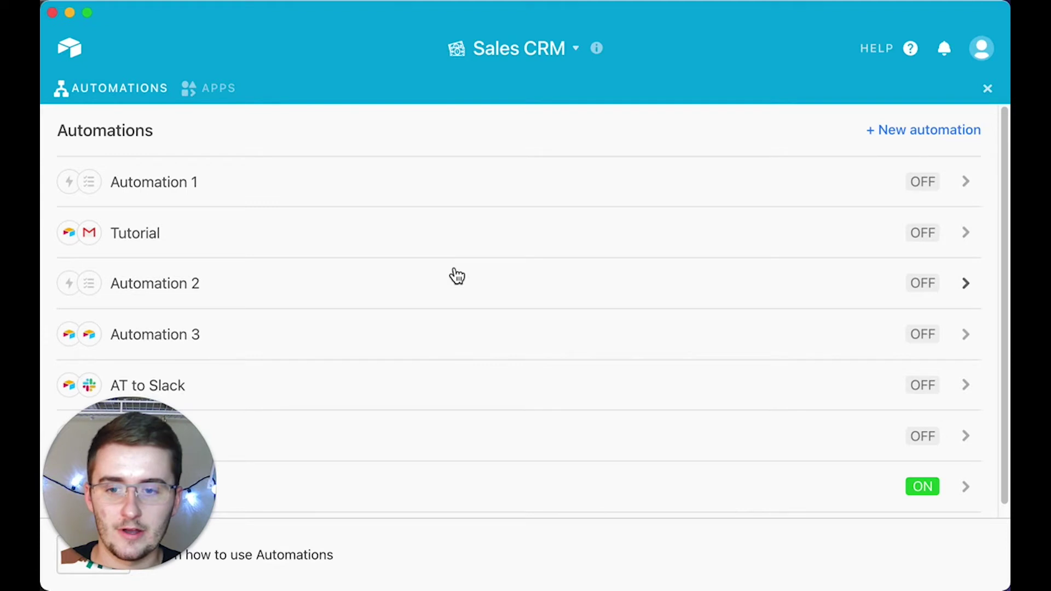
scroll(452, 275, down, 1)
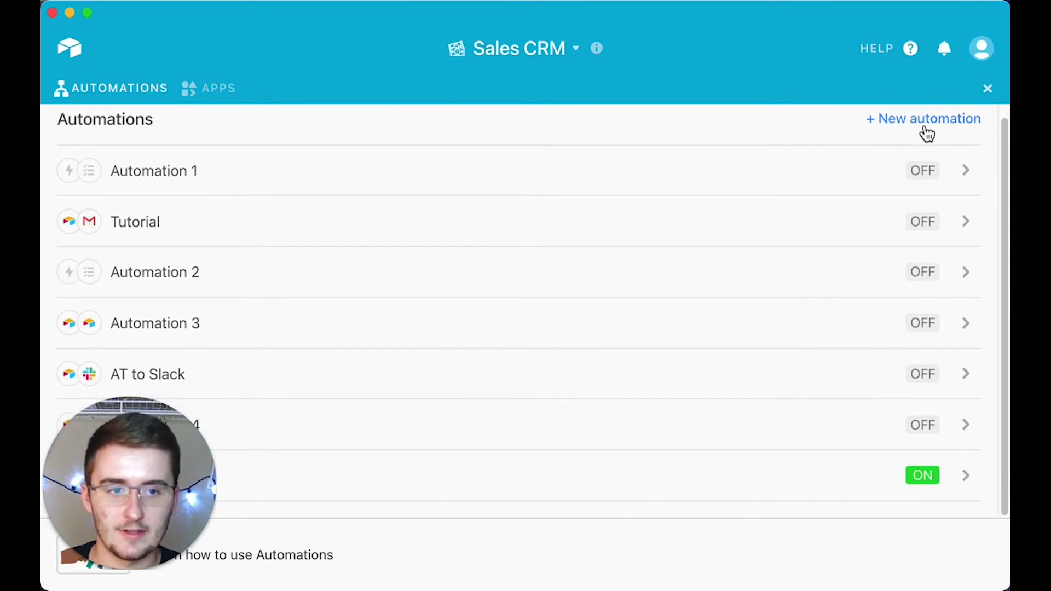
scroll(882, 272, up, 1)
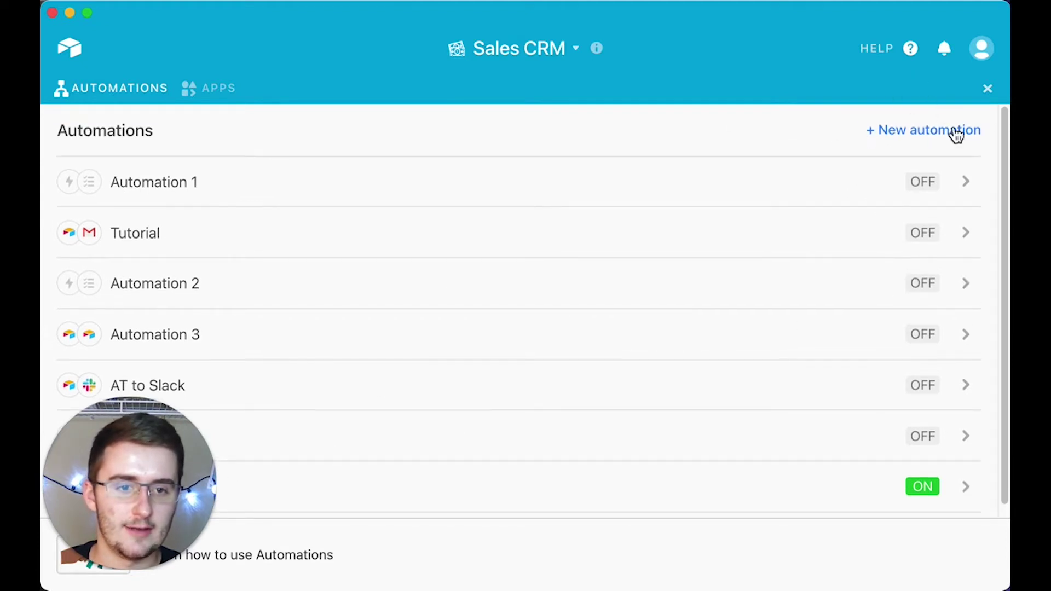
click(923, 137)
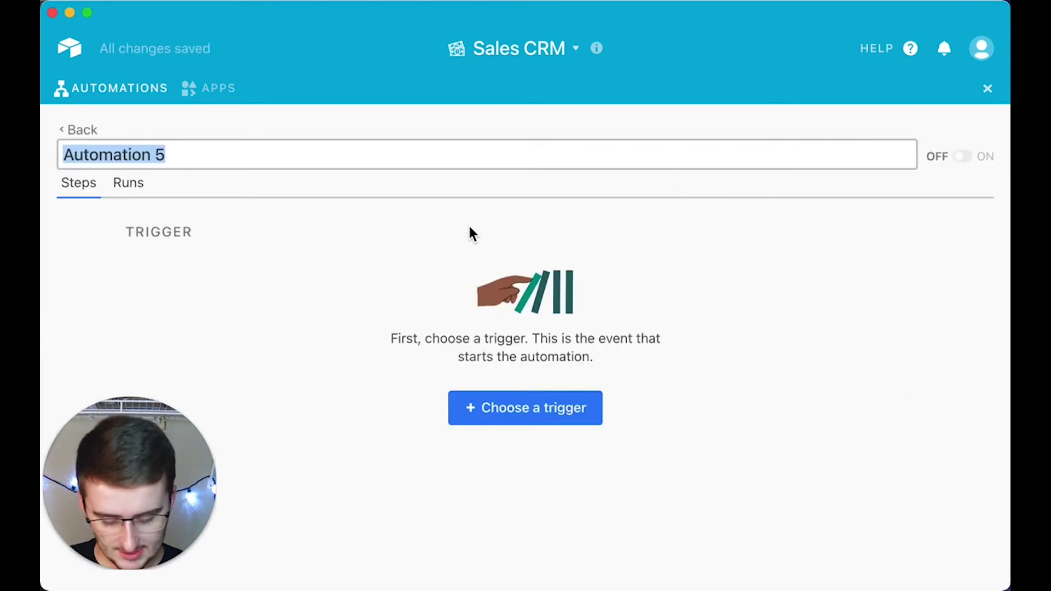
text(A)
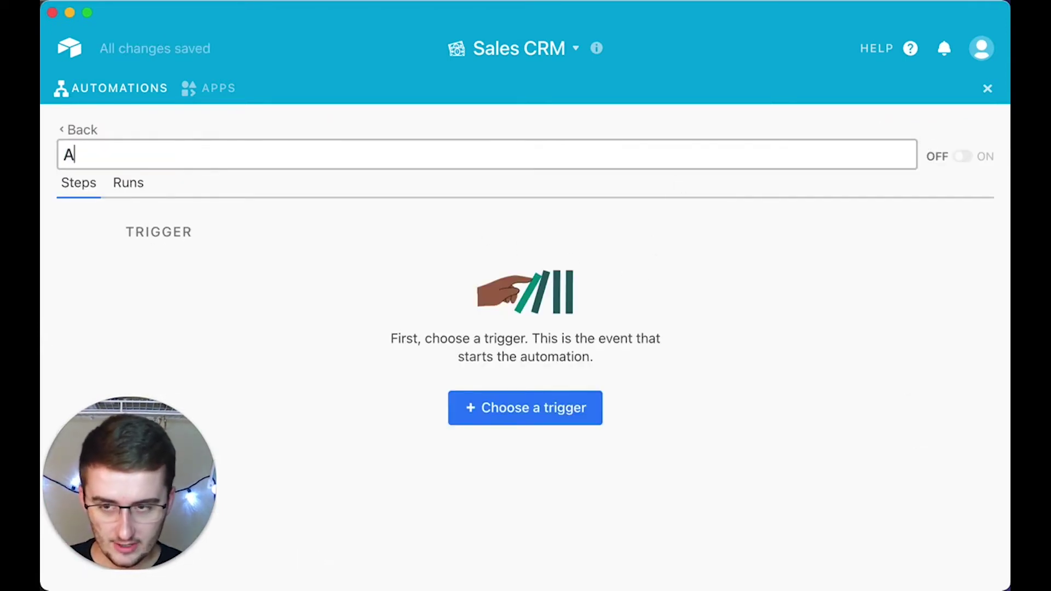
text(utomated Checklist)
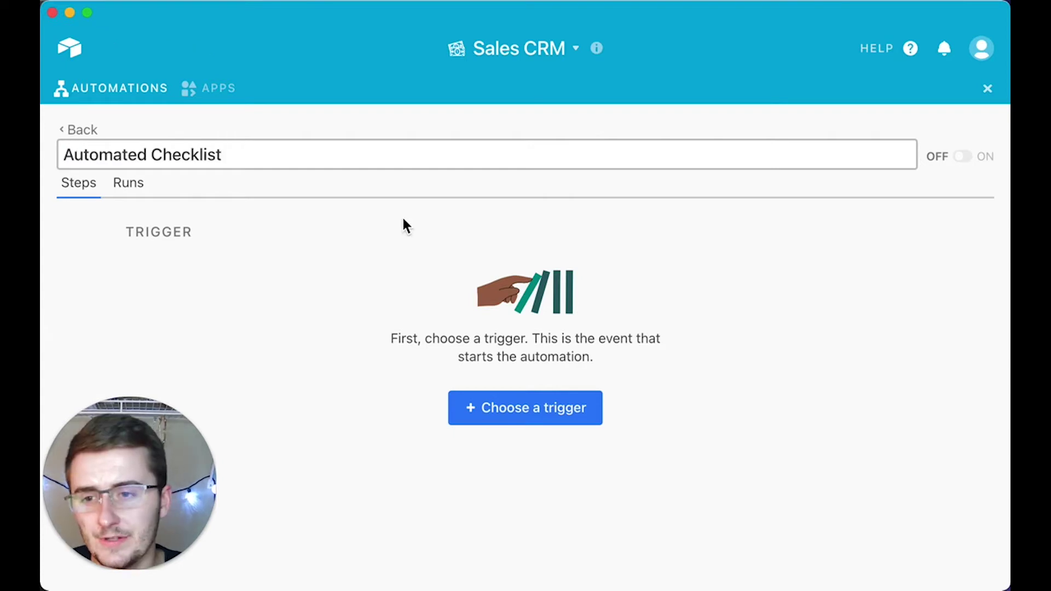
click(403, 218)
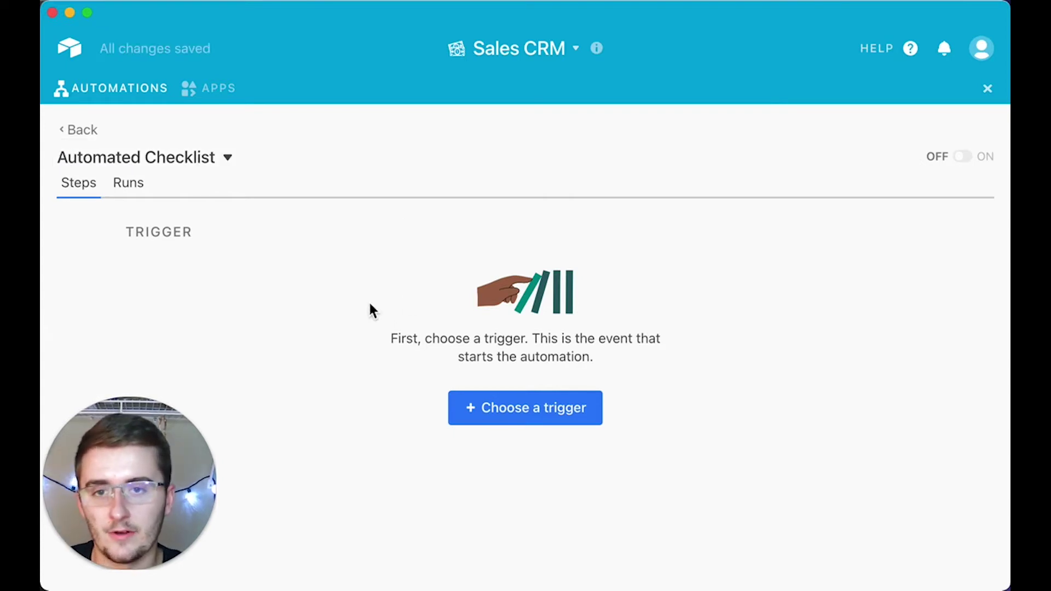
Step: Give it a 'When a record matches conditions' trigger
click(513, 415)
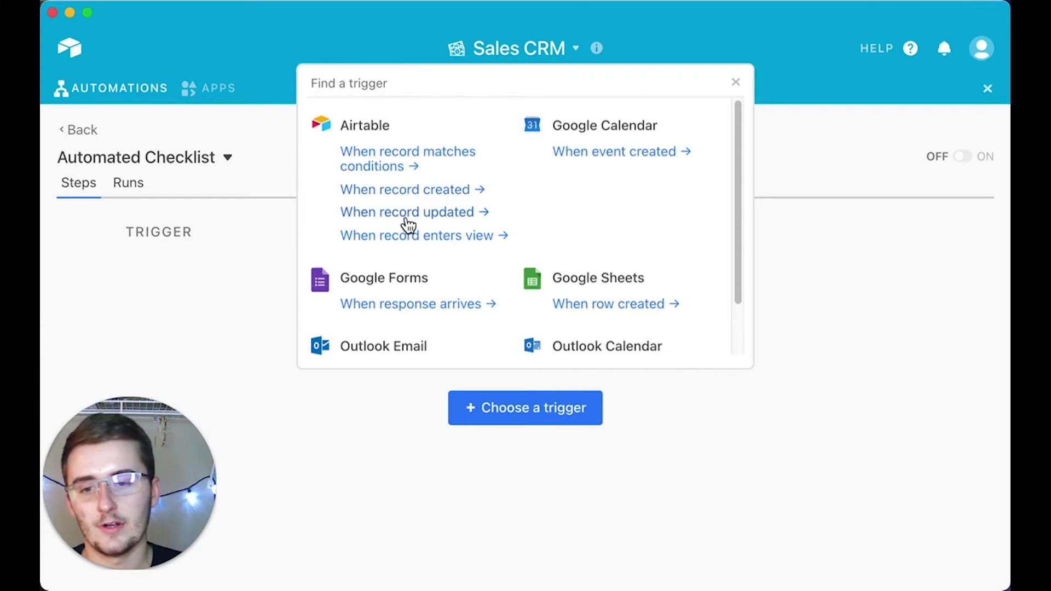
scroll(409, 247, down, 1)
scroll(410, 242, down, 3)
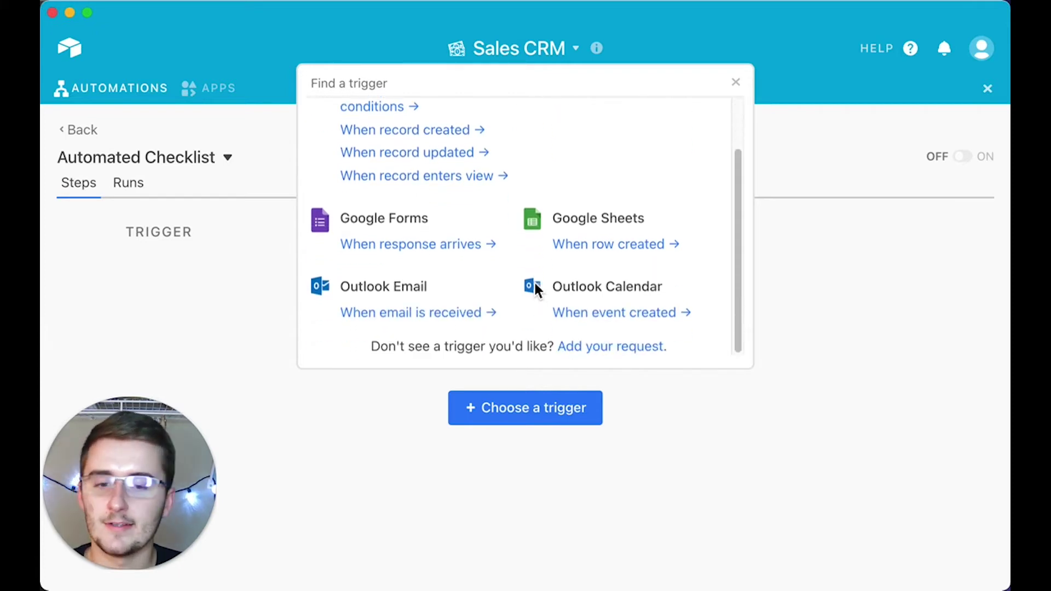
scroll(534, 284, up, 4)
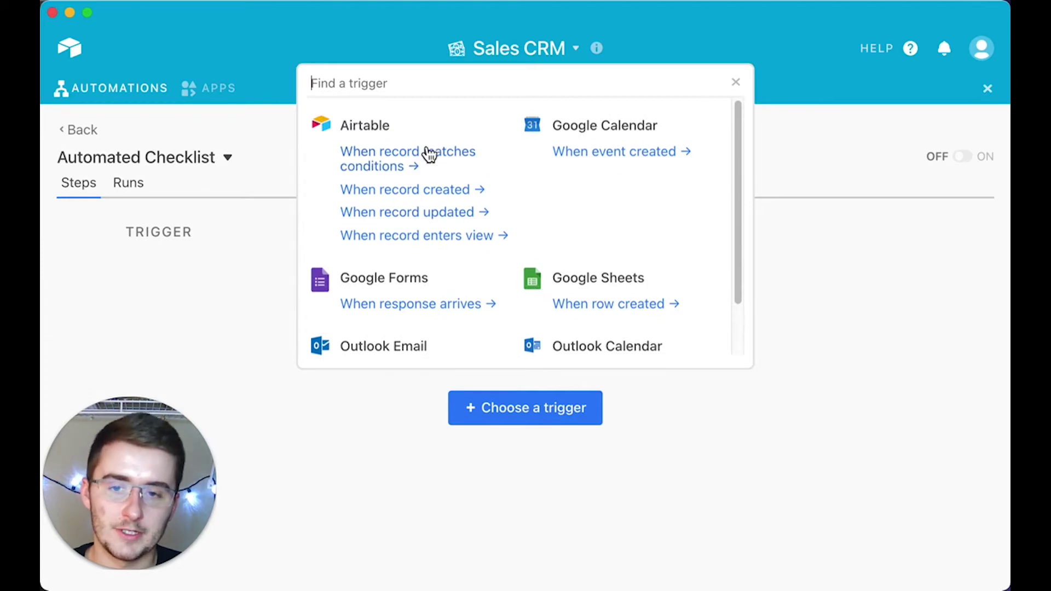
click(380, 168)
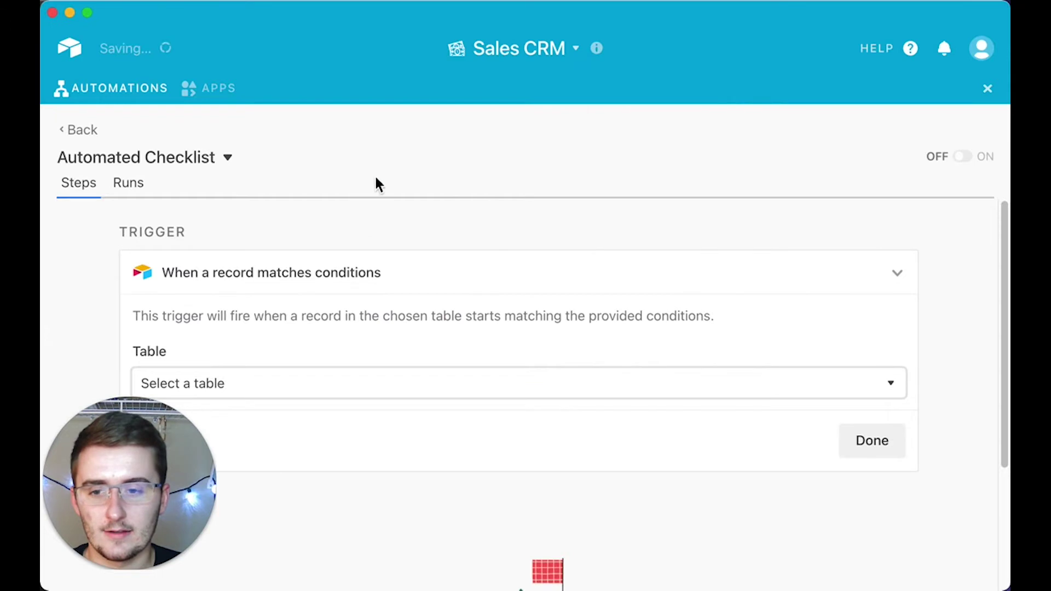
Step: Set the trigger's table to Opportunities, leaving one empty condition row
scroll(342, 298, down, 2)
scroll(343, 291, up, 1)
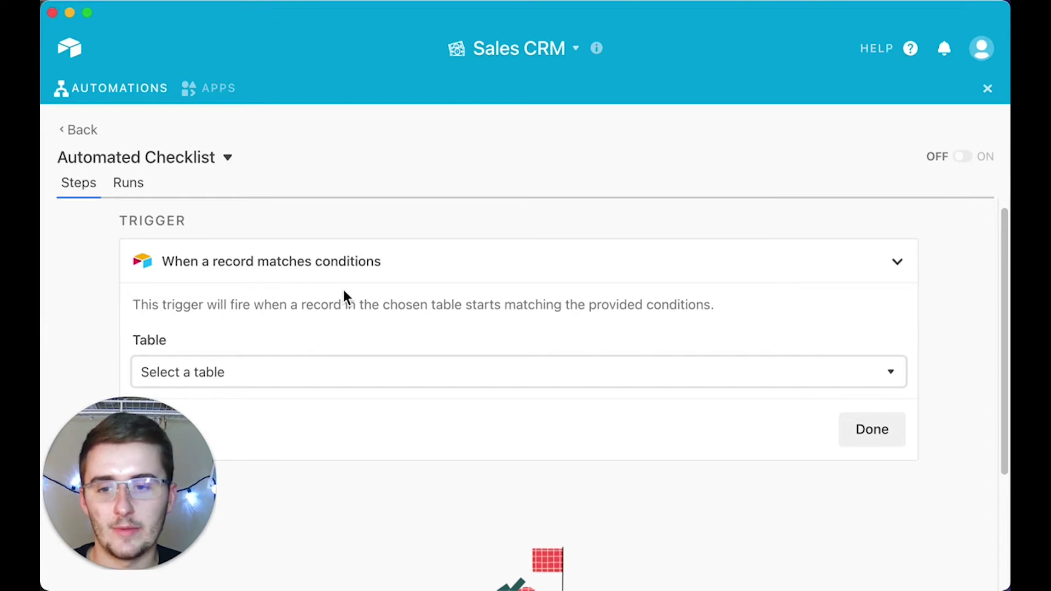
scroll(343, 297, down, 3)
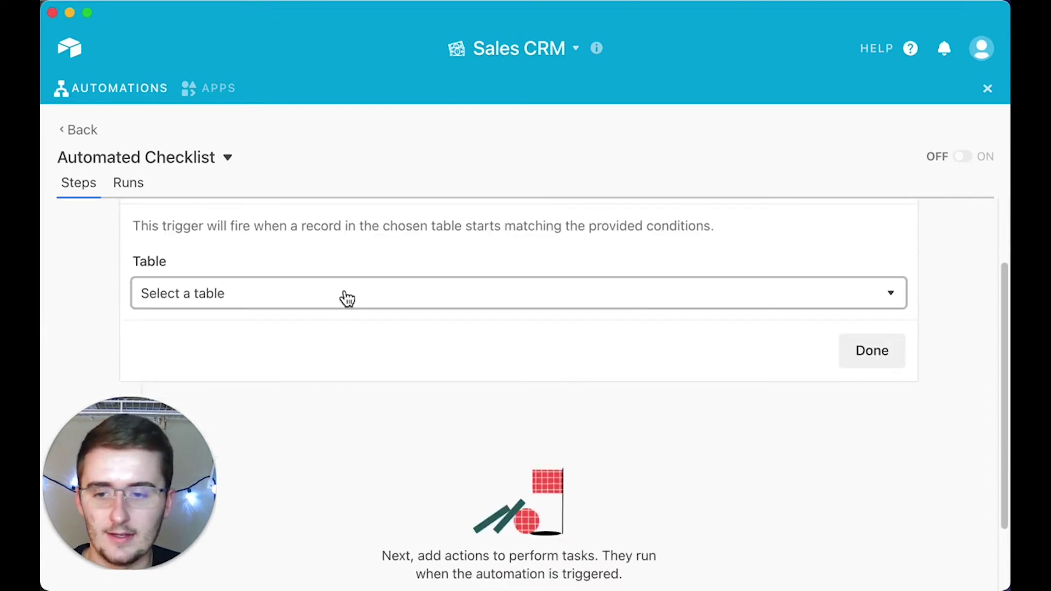
scroll(345, 296, up, 3)
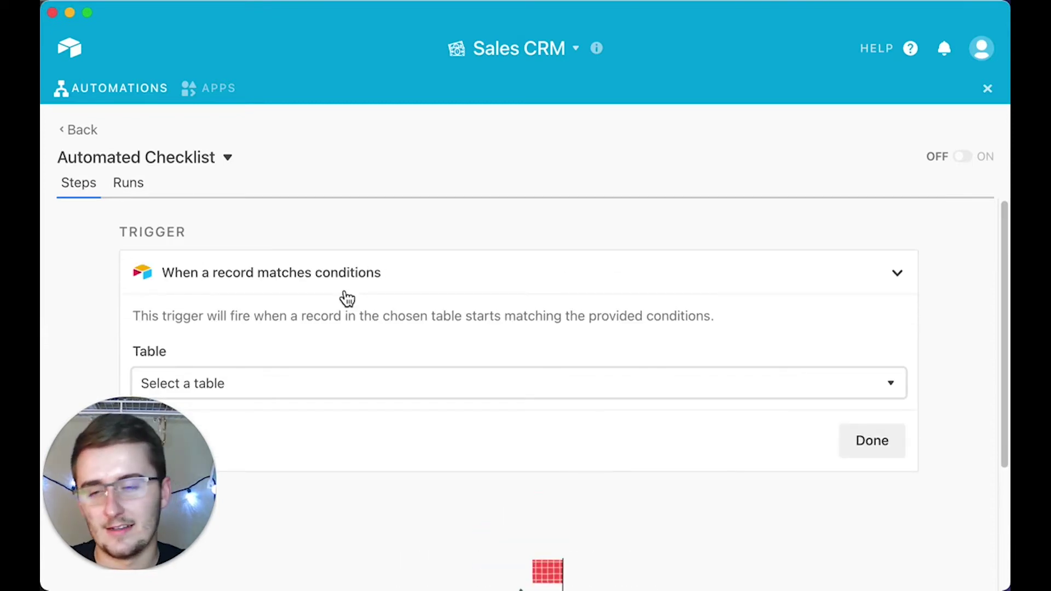
scroll(345, 295, down, 1)
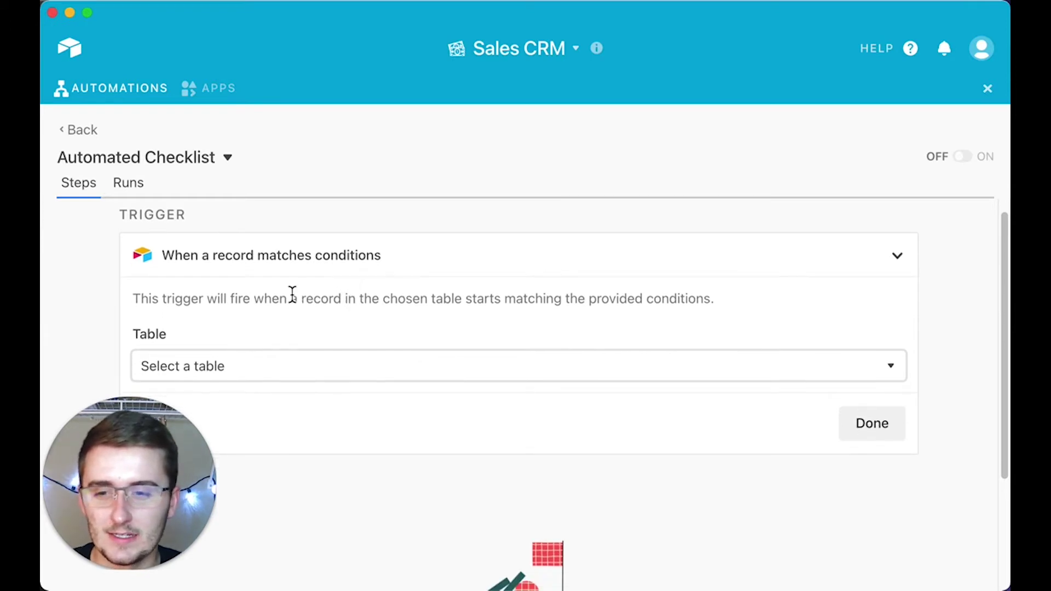
scroll(272, 284, down, 1)
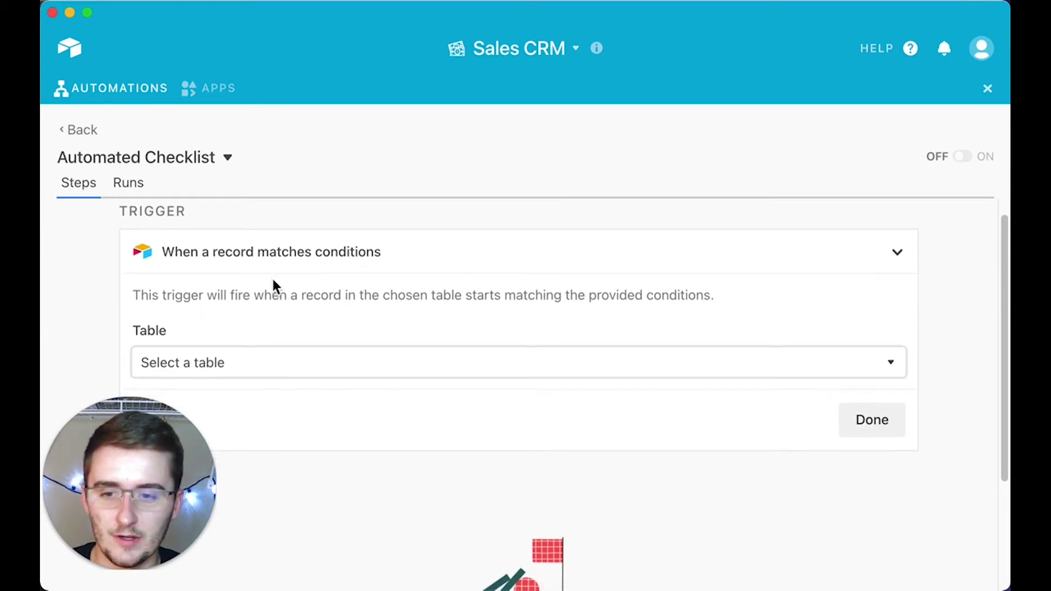
scroll(260, 302, down, 1)
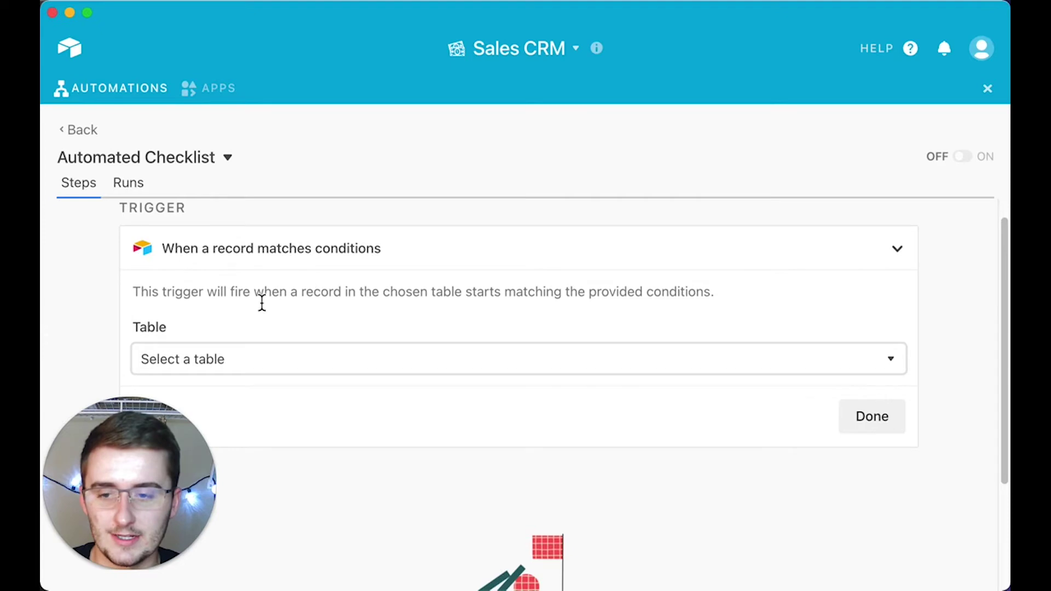
click(241, 364)
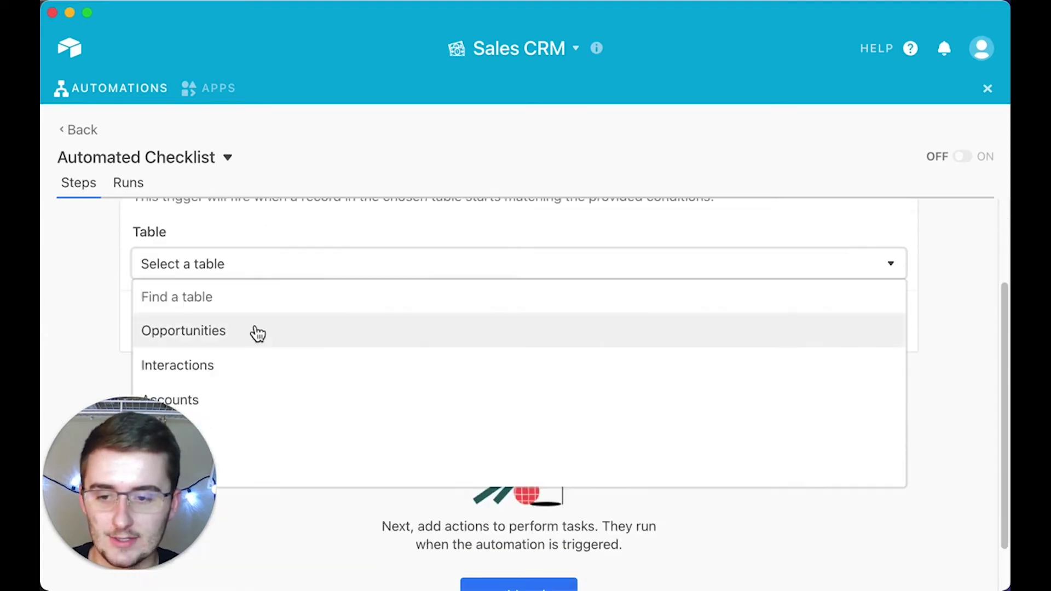
click(212, 332)
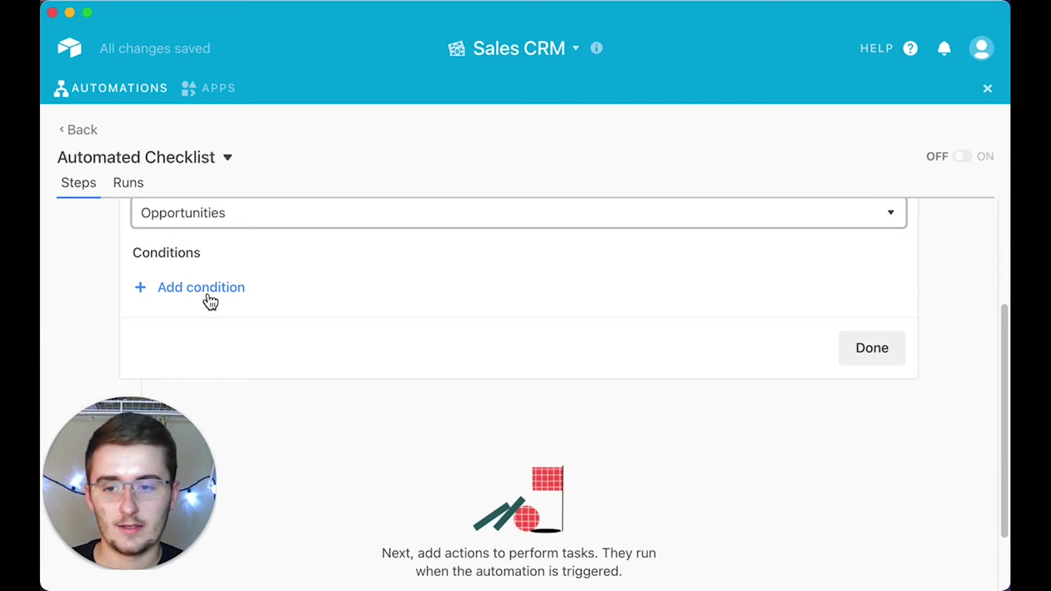
click(210, 300)
scroll(317, 282, up, 2)
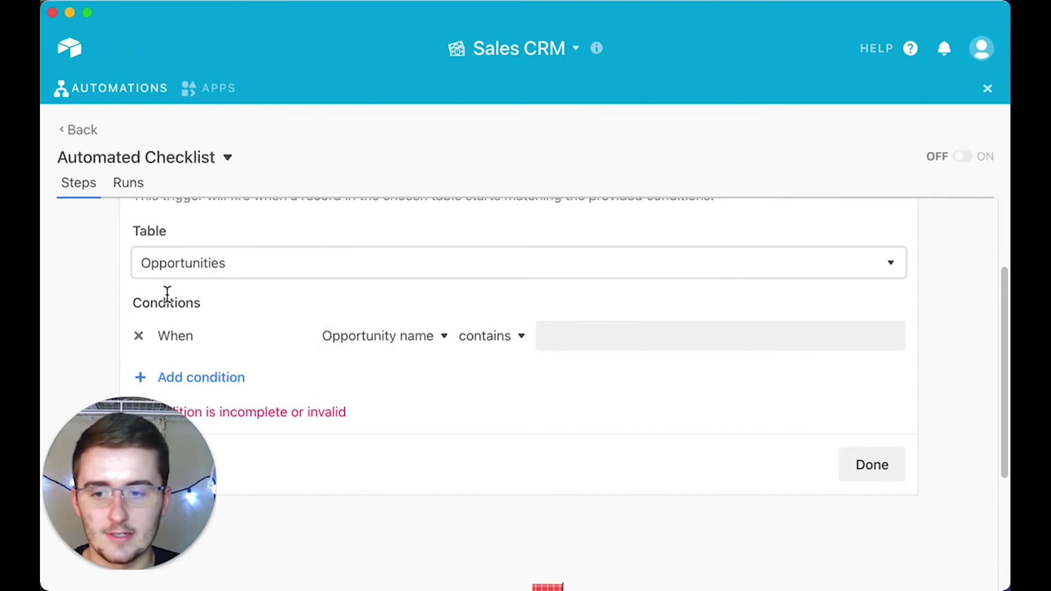
Step: Set the trigger condition to Status is Proposal
click(374, 336)
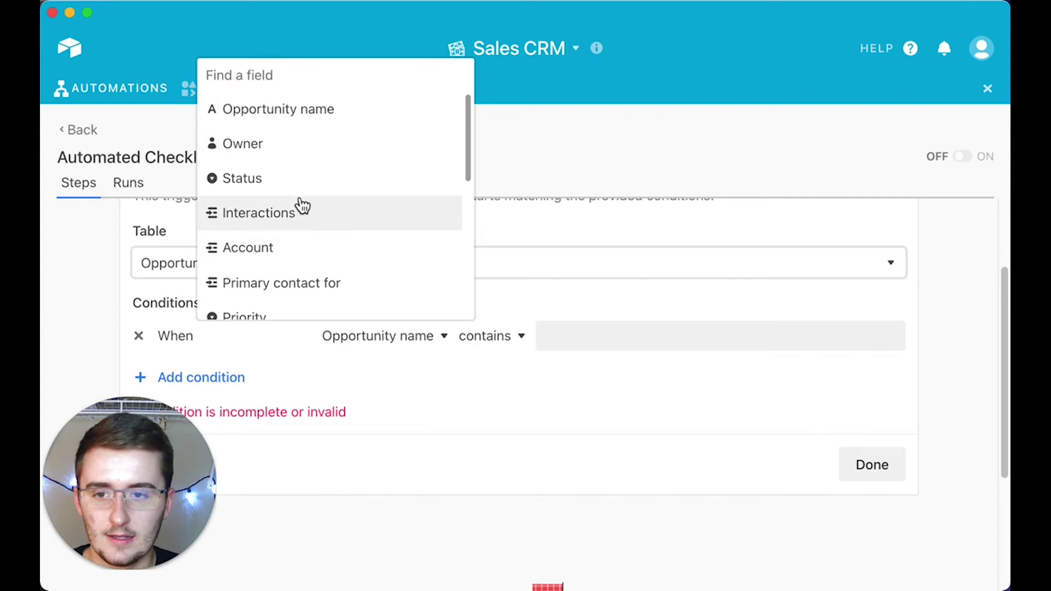
click(297, 177)
click(534, 335)
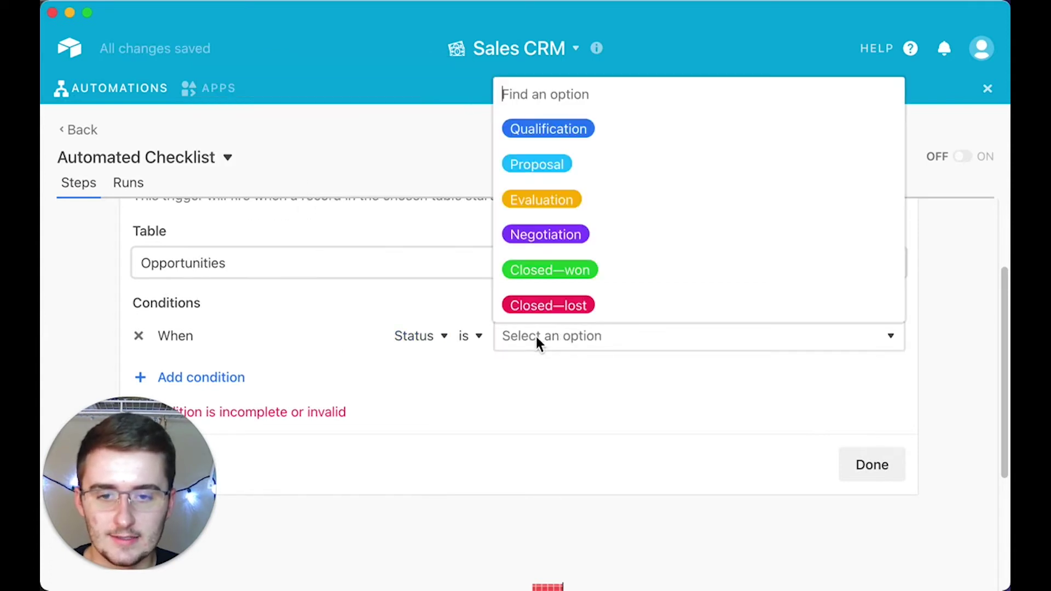
click(545, 169)
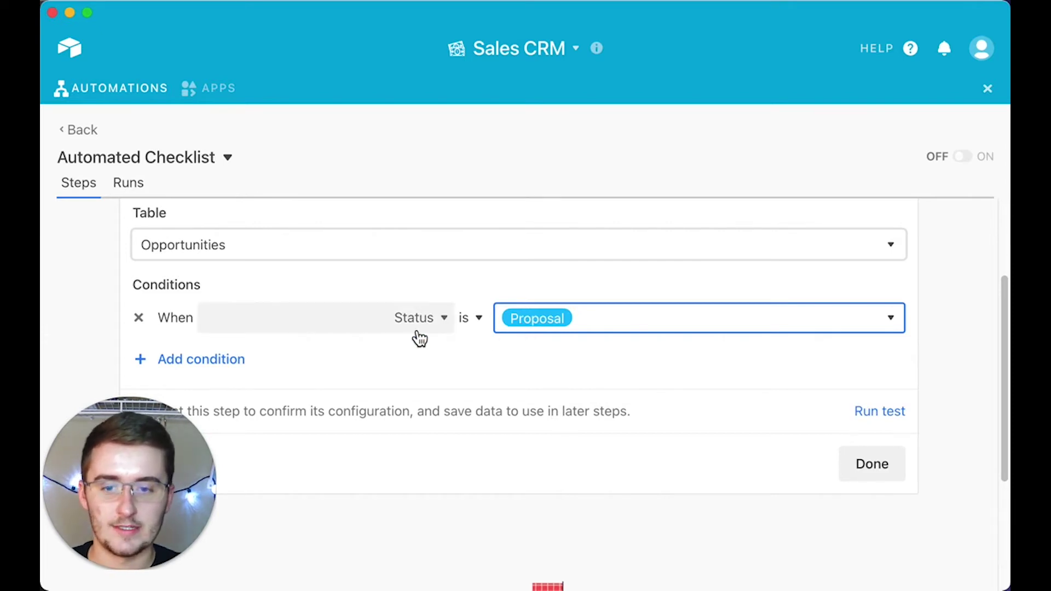
Step: Remove the extra empty condition rows, run a successful trigger test, and close the trigger
click(212, 369)
click(206, 385)
double_click(205, 390)
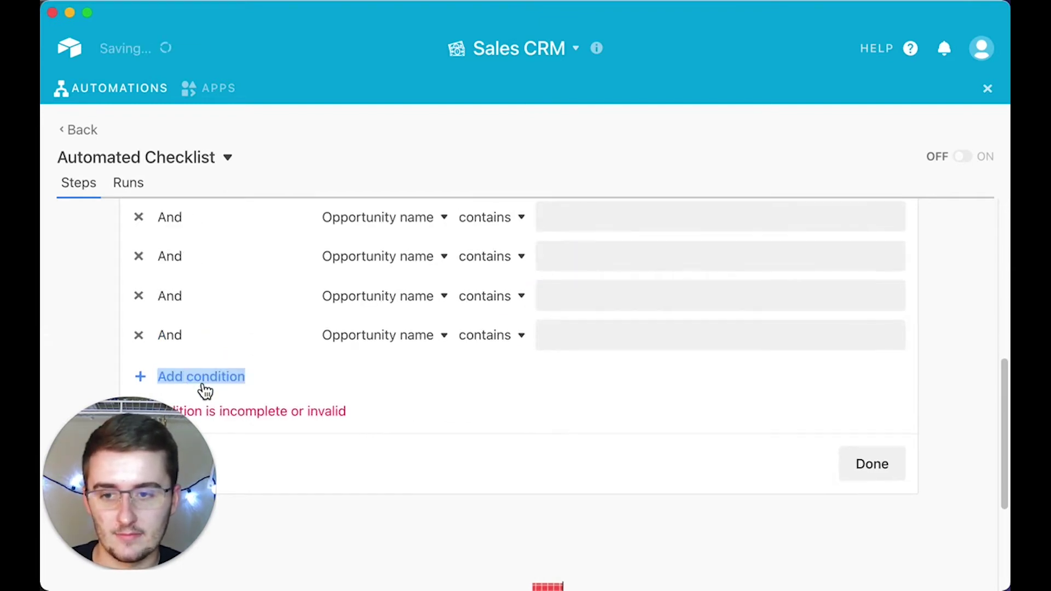
scroll(336, 377, down, 2)
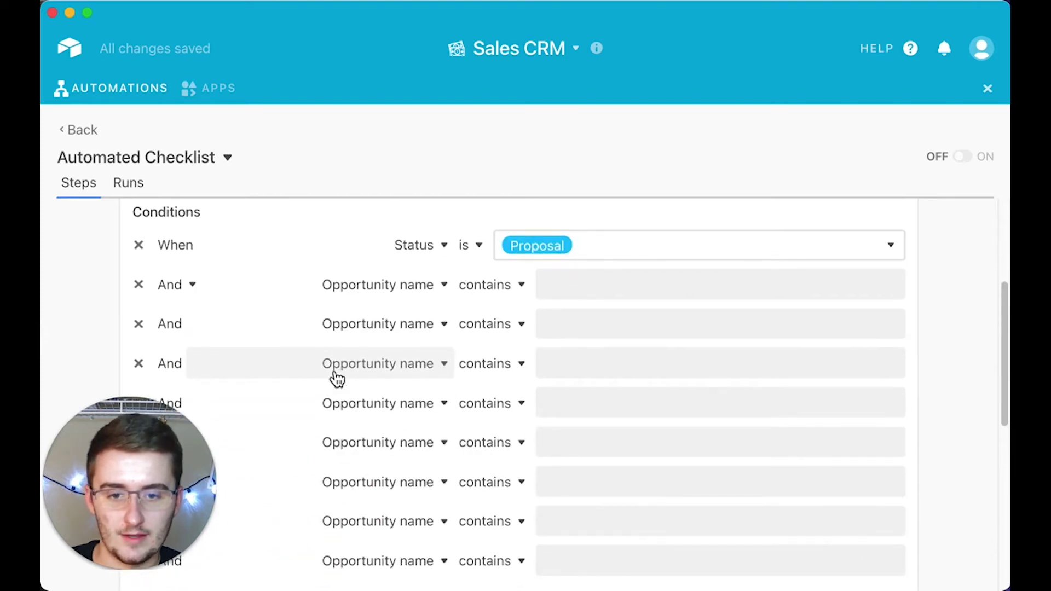
click(138, 256)
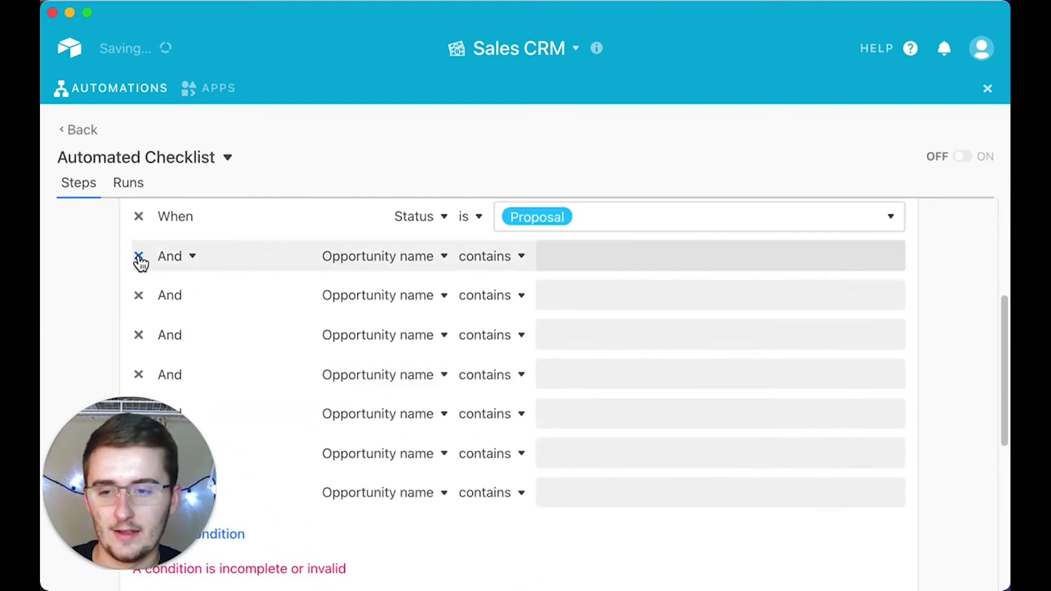
double_click(138, 256)
triple_click(138, 256)
double_click(137, 256)
click(141, 259)
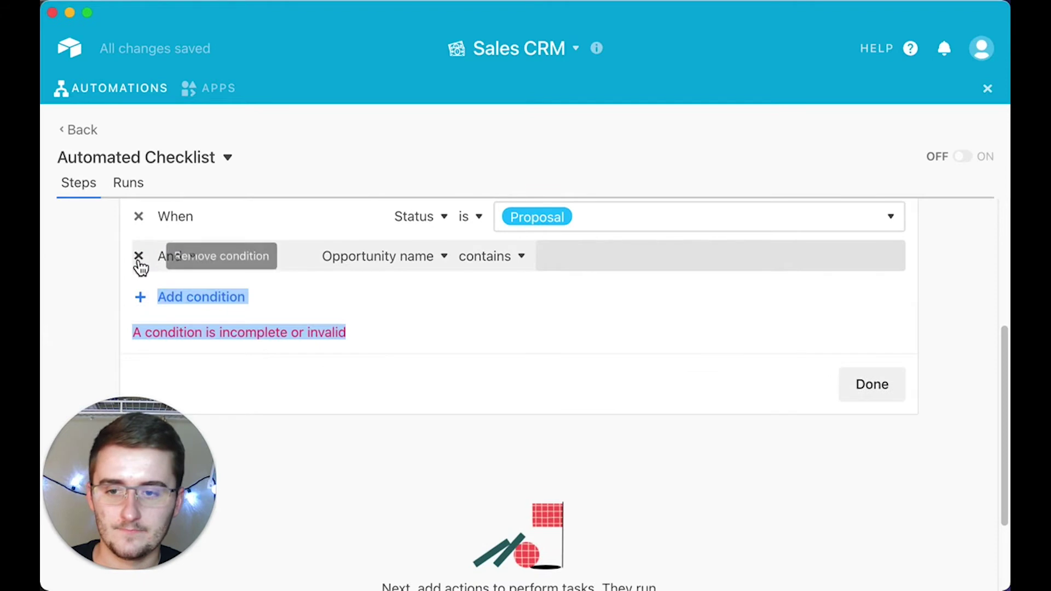
click(138, 255)
click(901, 388)
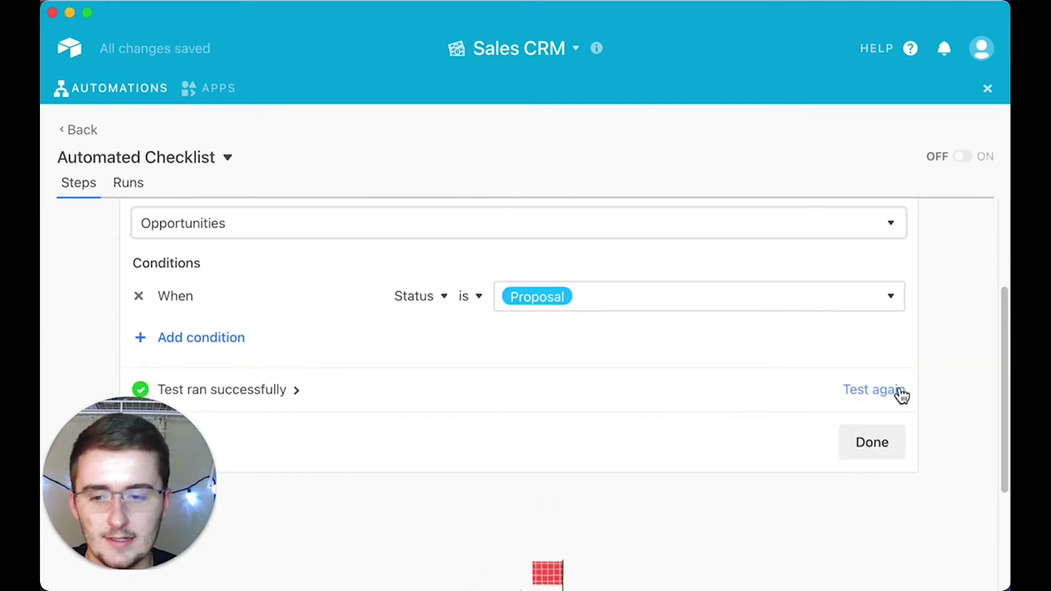
click(861, 454)
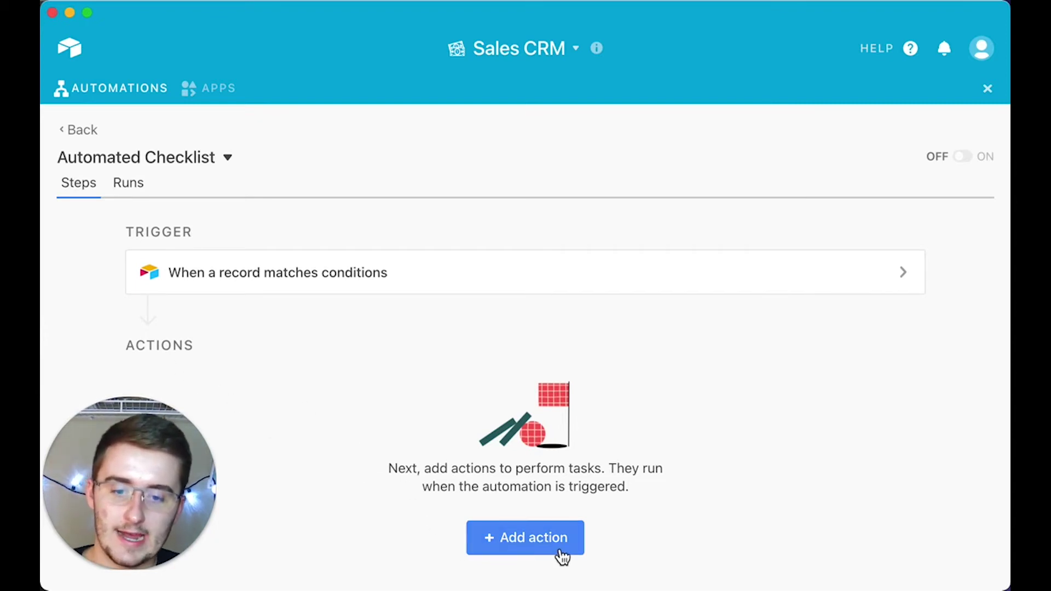
Step: Add an Airtable Create record action and show its table choices
click(524, 542)
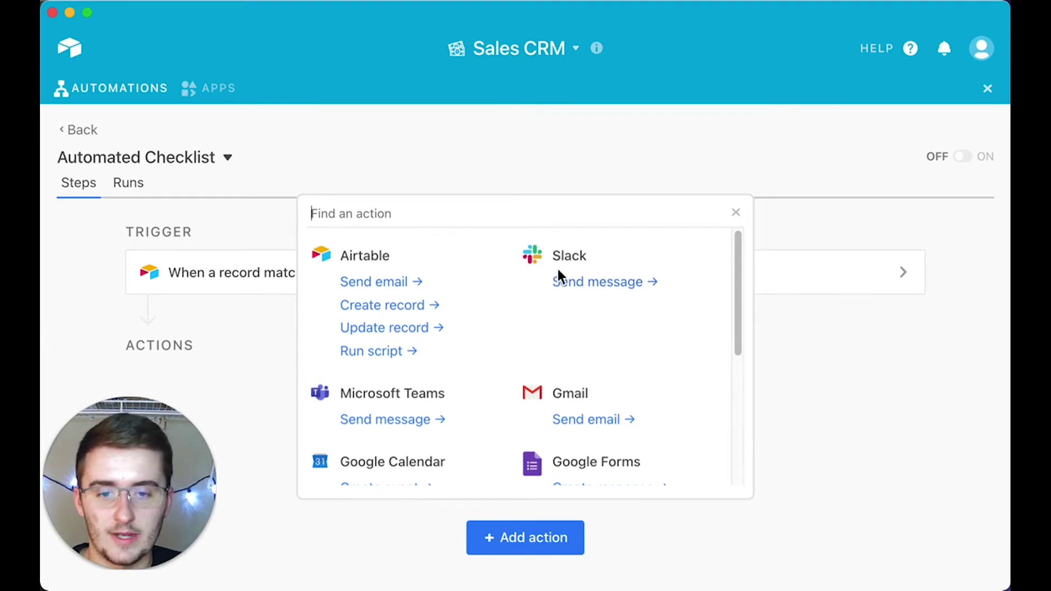
scroll(561, 300, down, 3)
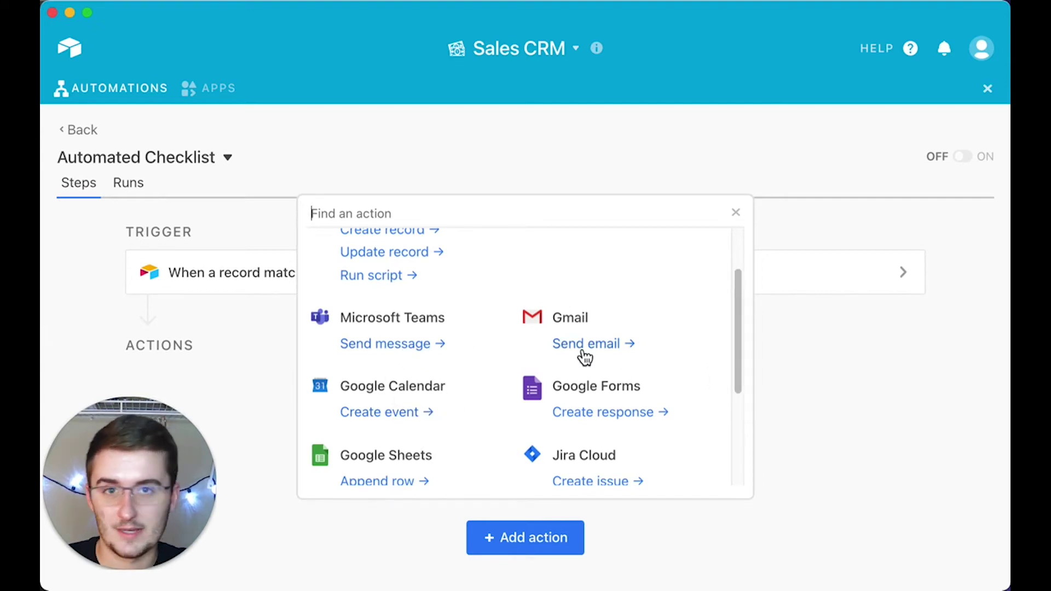
scroll(409, 344, up, 2)
scroll(408, 339, up, 2)
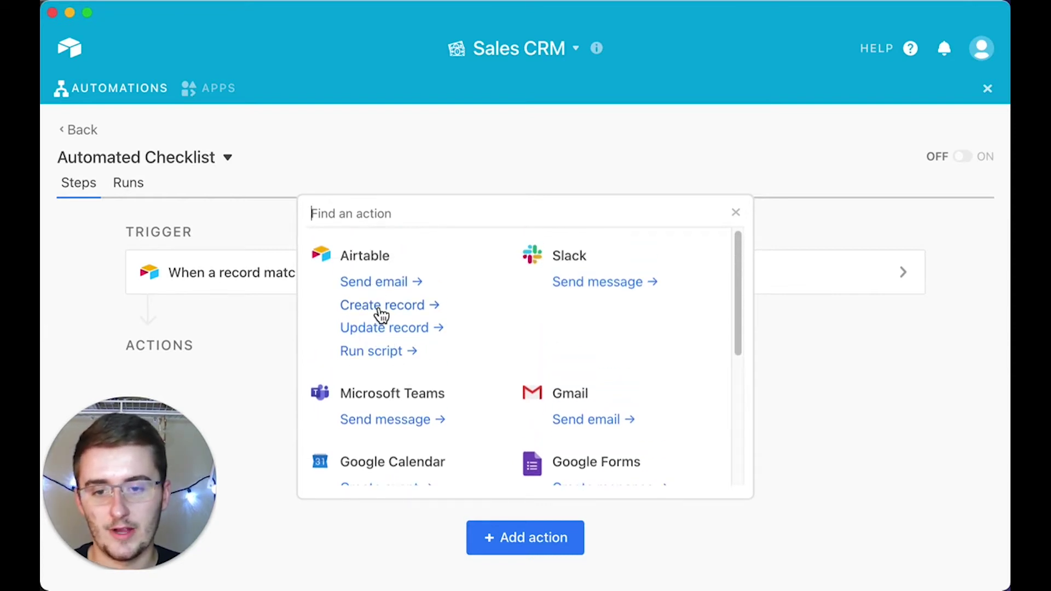
click(378, 307)
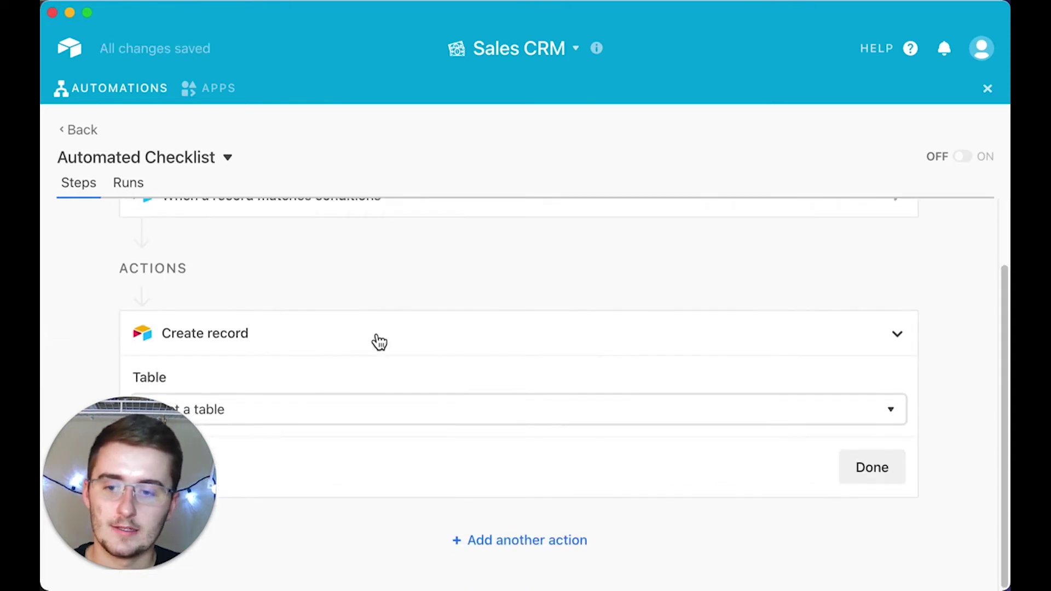
click(264, 412)
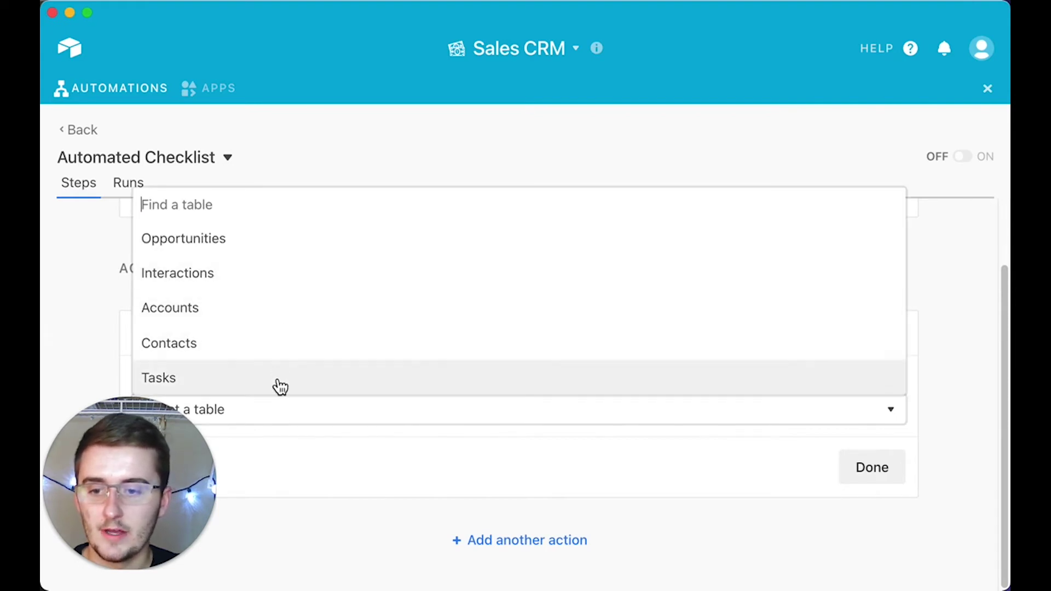
Step: Target the Tasks table and set the Task name to 'Create Proposal'
click(214, 384)
scroll(246, 372, down, 2)
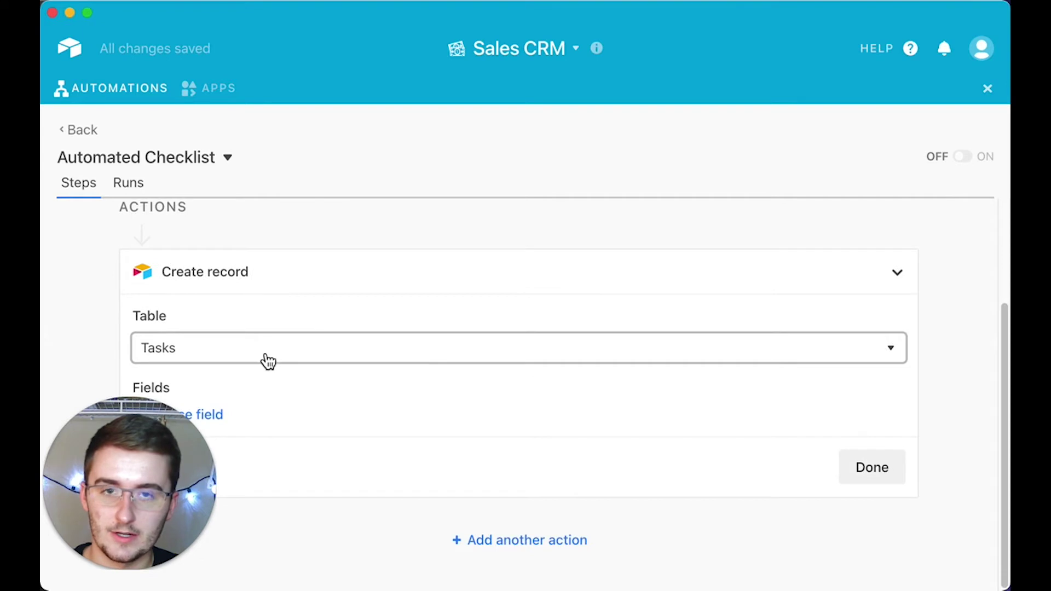
click(223, 422)
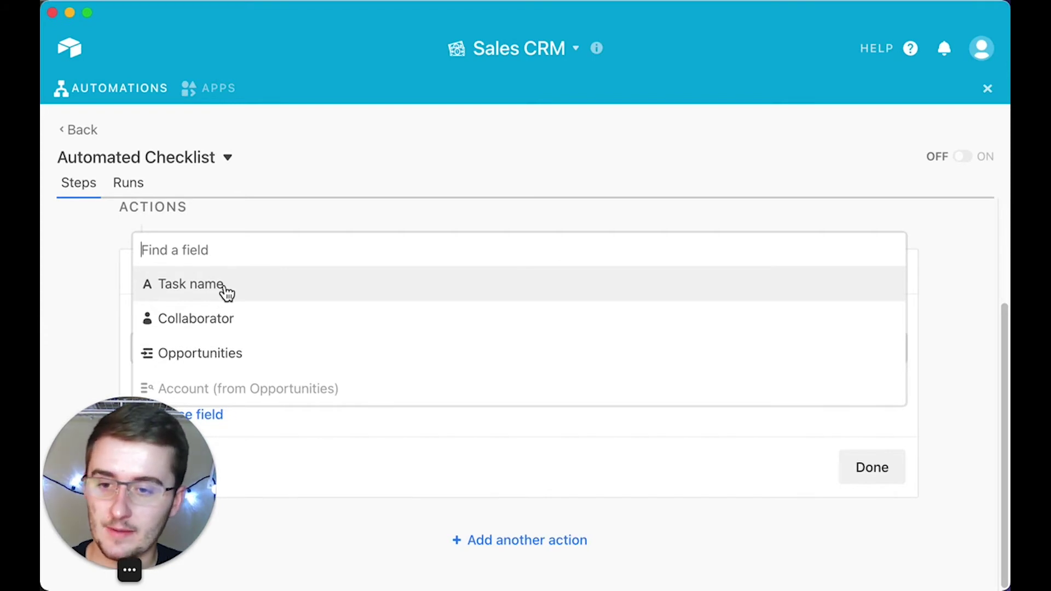
click(226, 293)
scroll(364, 422, down, 3)
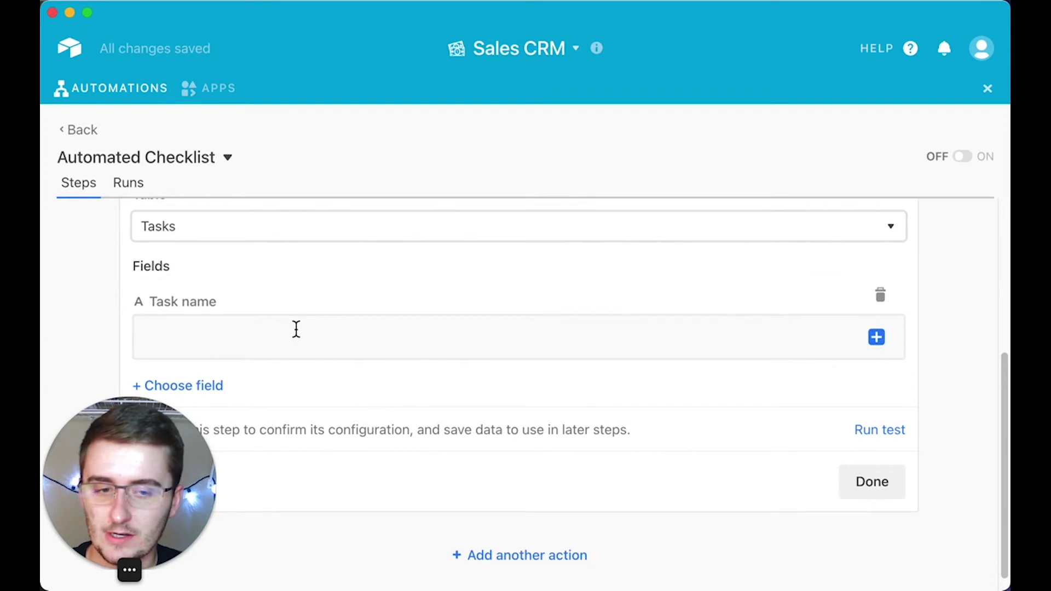
click(294, 348)
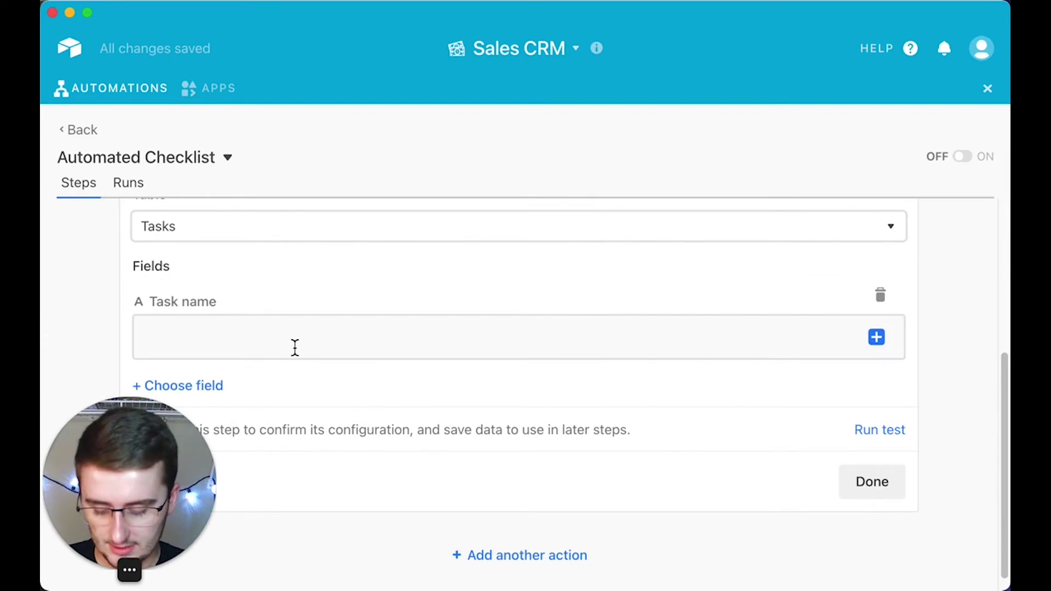
text(Create Proposal)
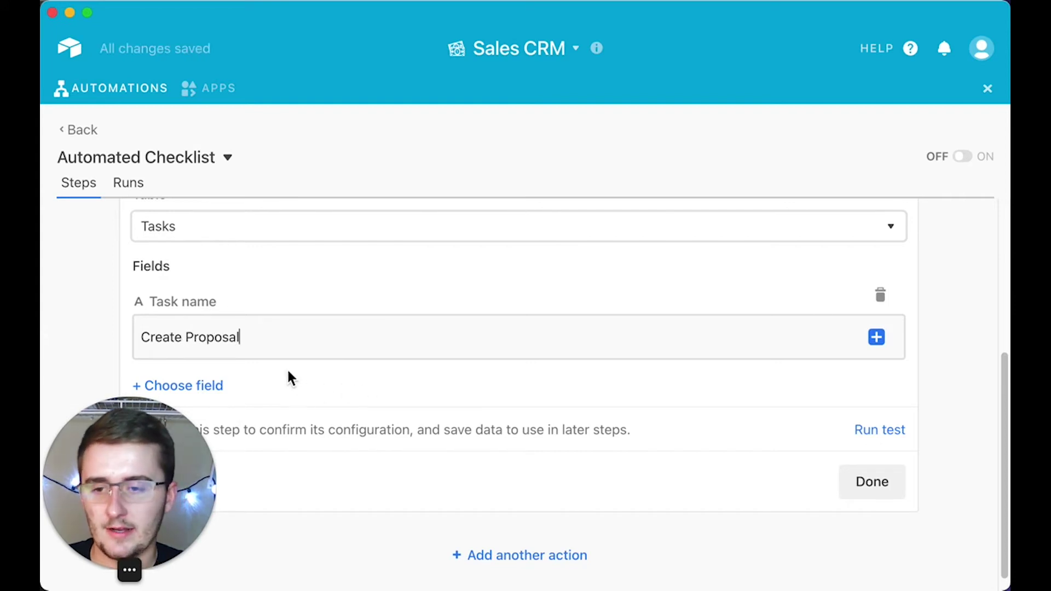
Step: Add the Collaborator field and assign the task's collaborator
scroll(288, 372, down, 1)
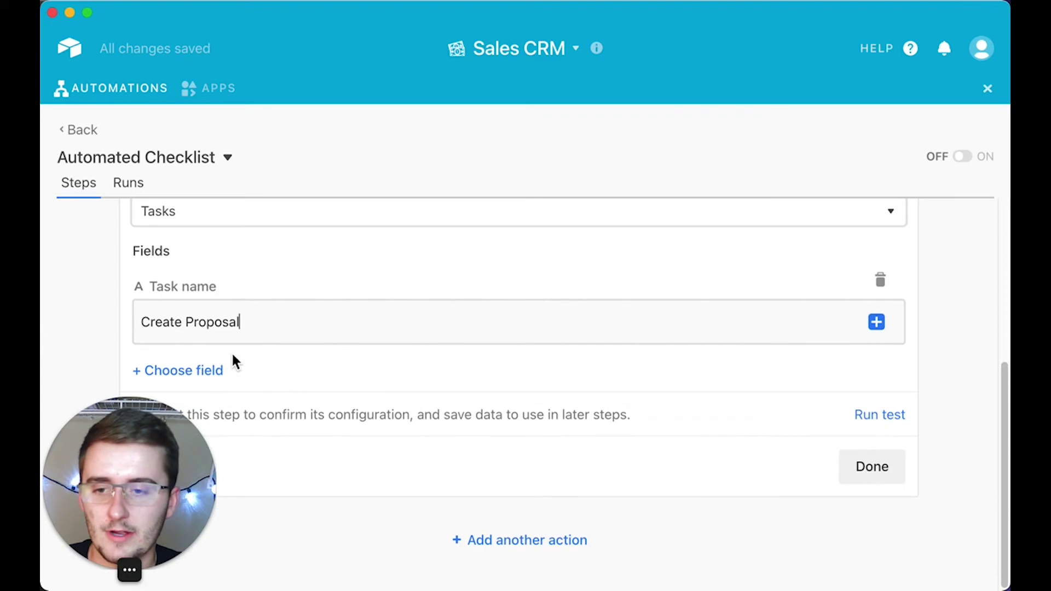
click(200, 371)
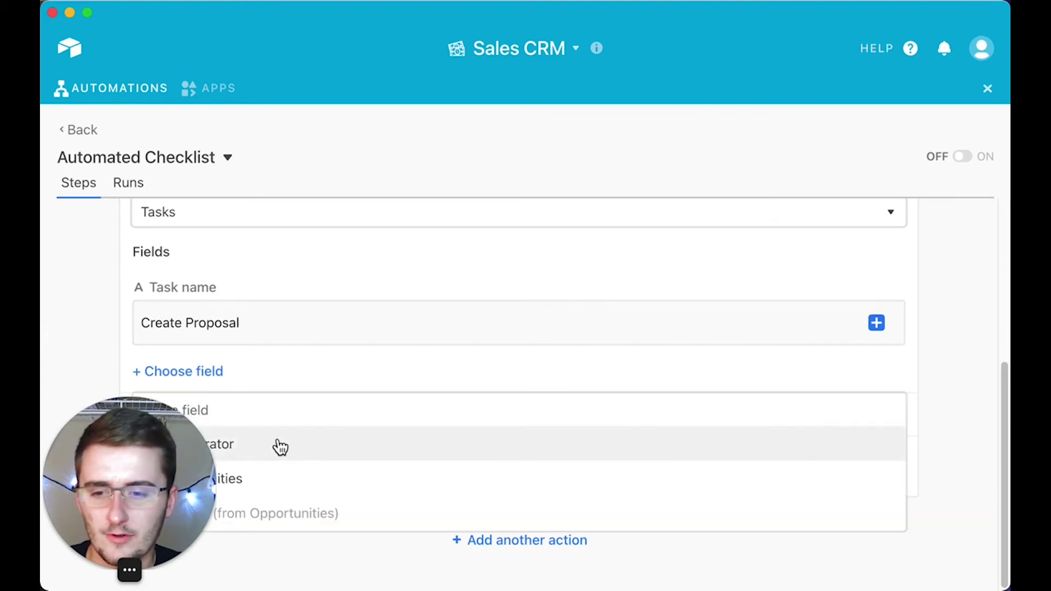
click(237, 446)
scroll(307, 400, down, 1)
click(301, 378)
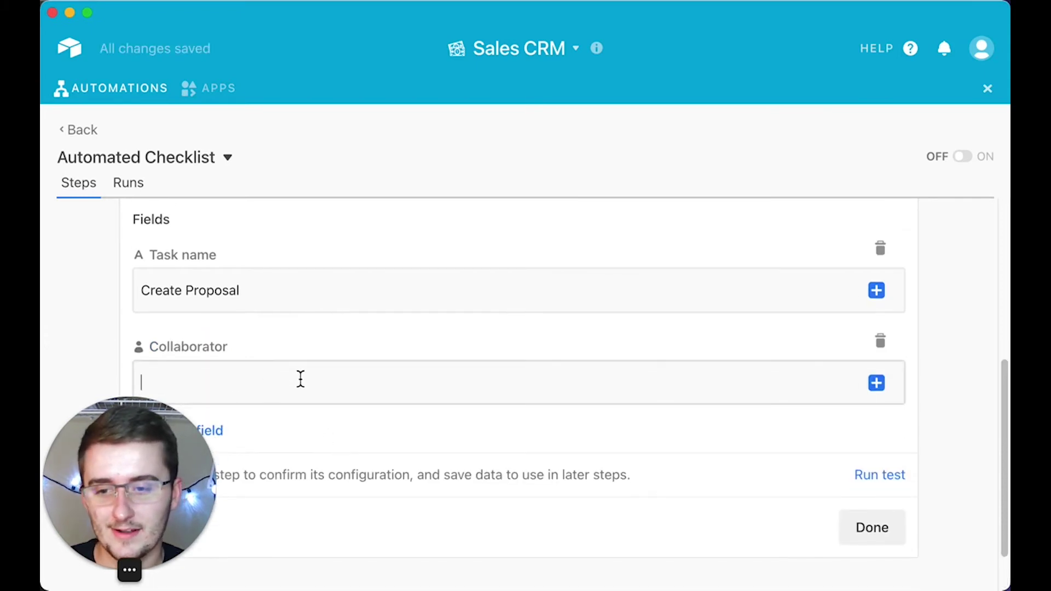
text(Ben Green)
scroll(134, 347, down, 2)
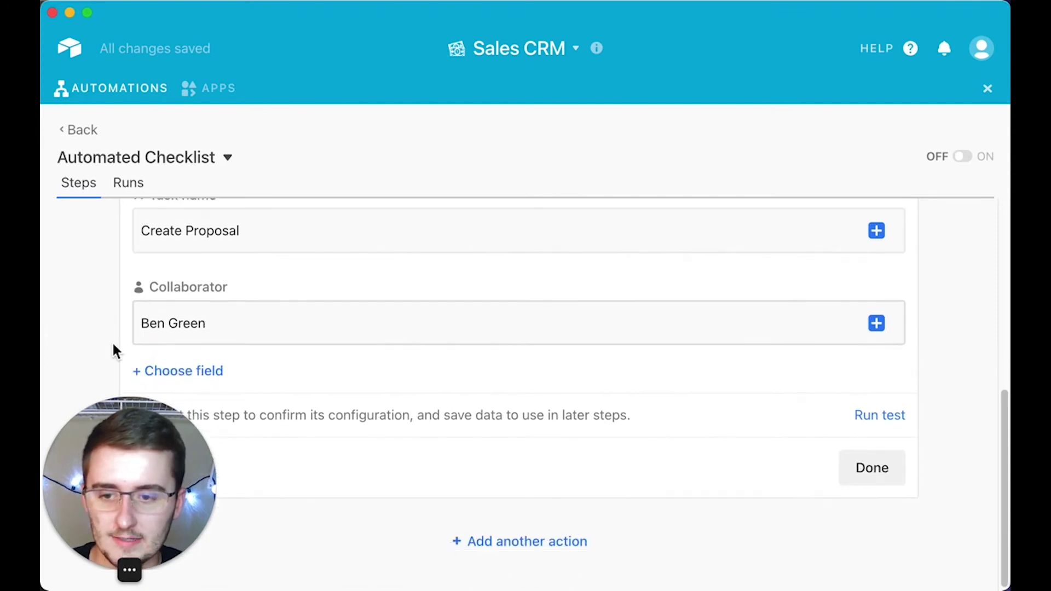
click(205, 370)
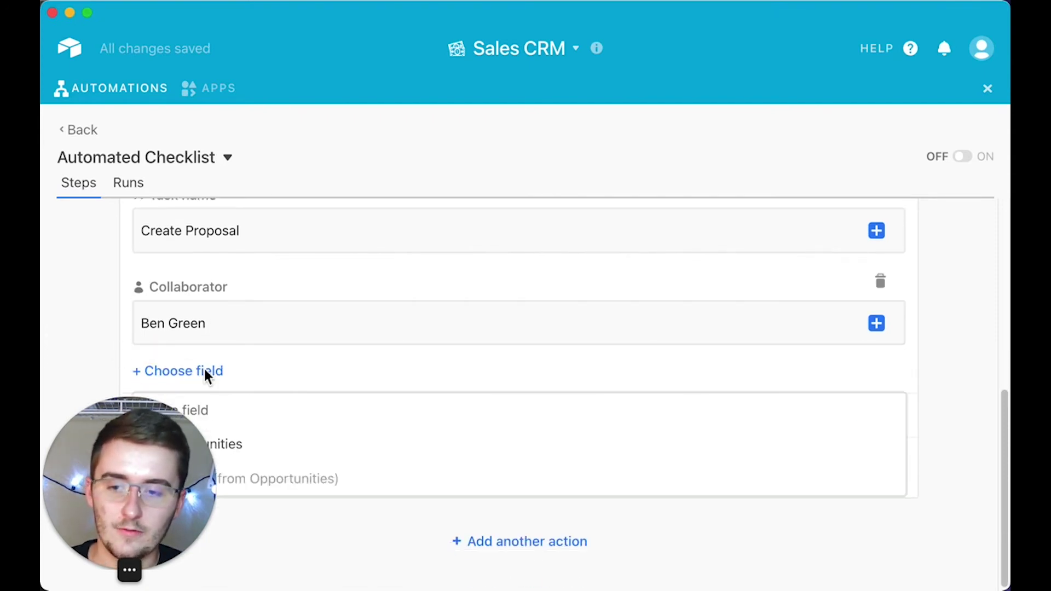
Step: Link the Opportunities field to the Step 1 record's Record ID and run a successful test
click(265, 444)
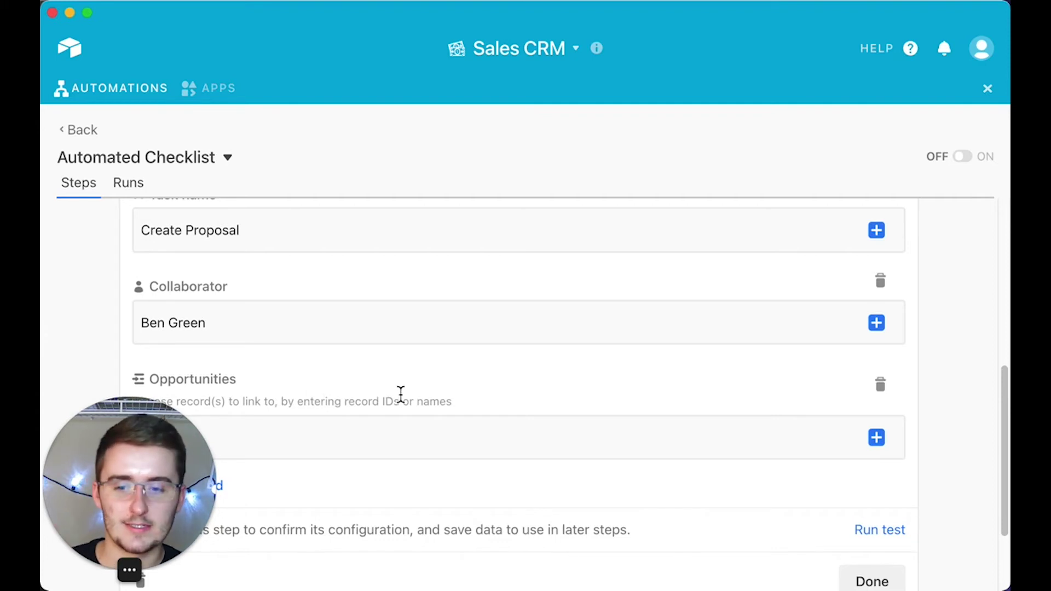
scroll(401, 393, down, 3)
drag(140, 285, 460, 289)
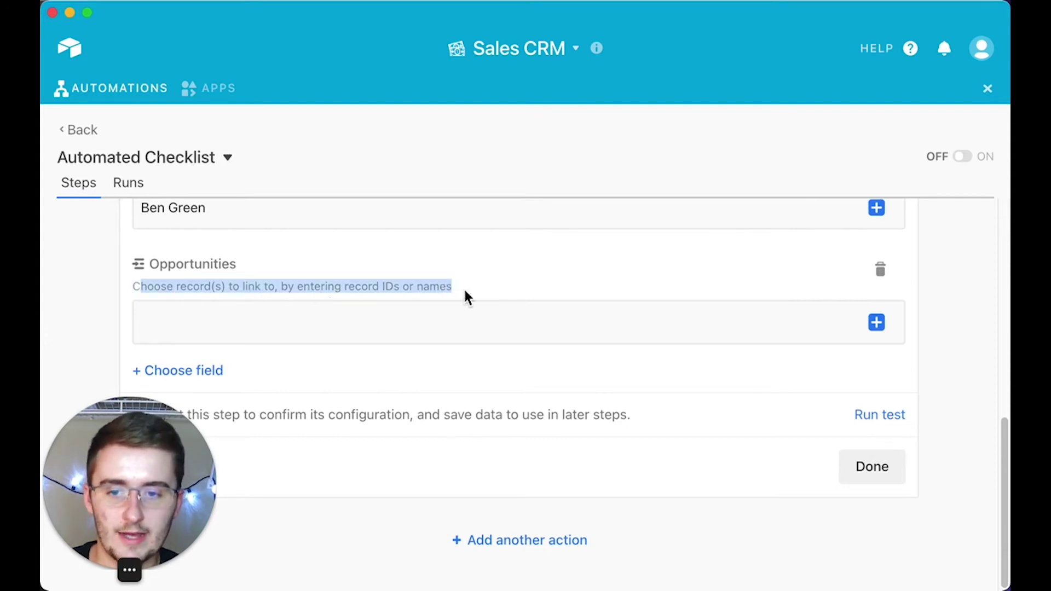
click(878, 327)
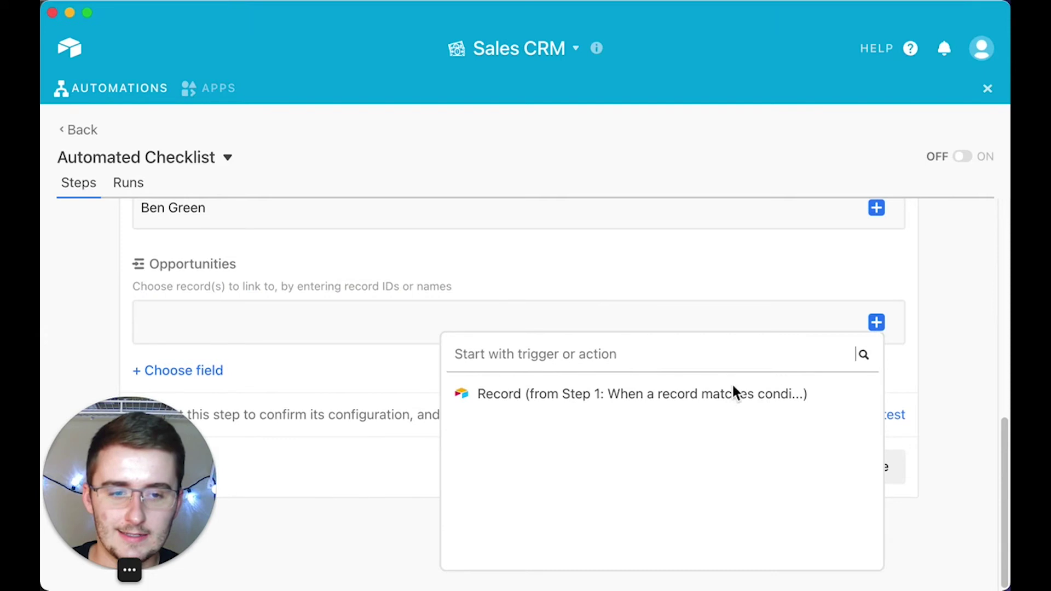
click(821, 397)
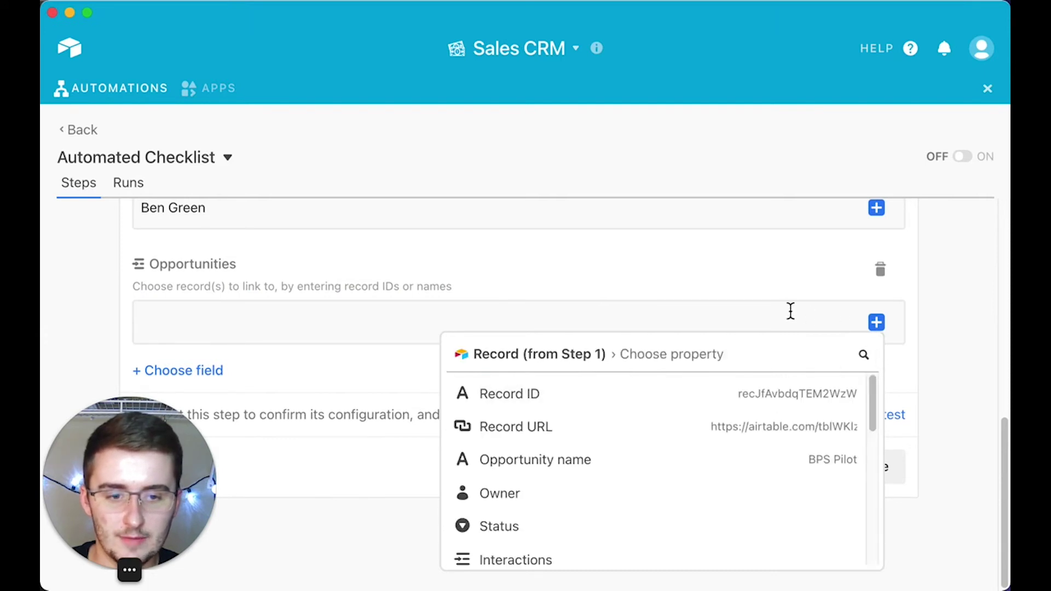
click(860, 319)
click(883, 327)
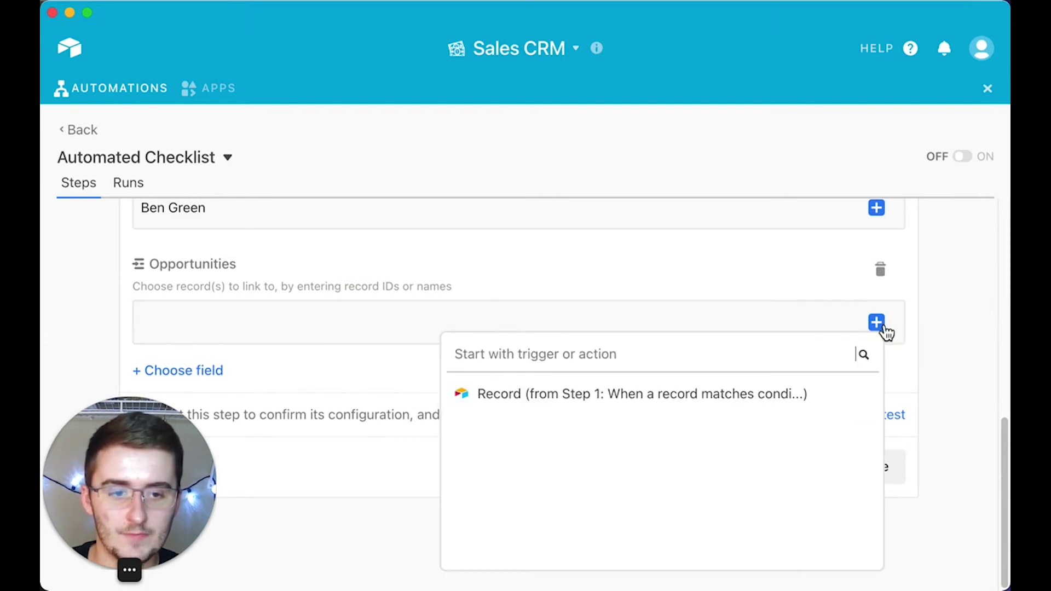
mouse_move(851, 399)
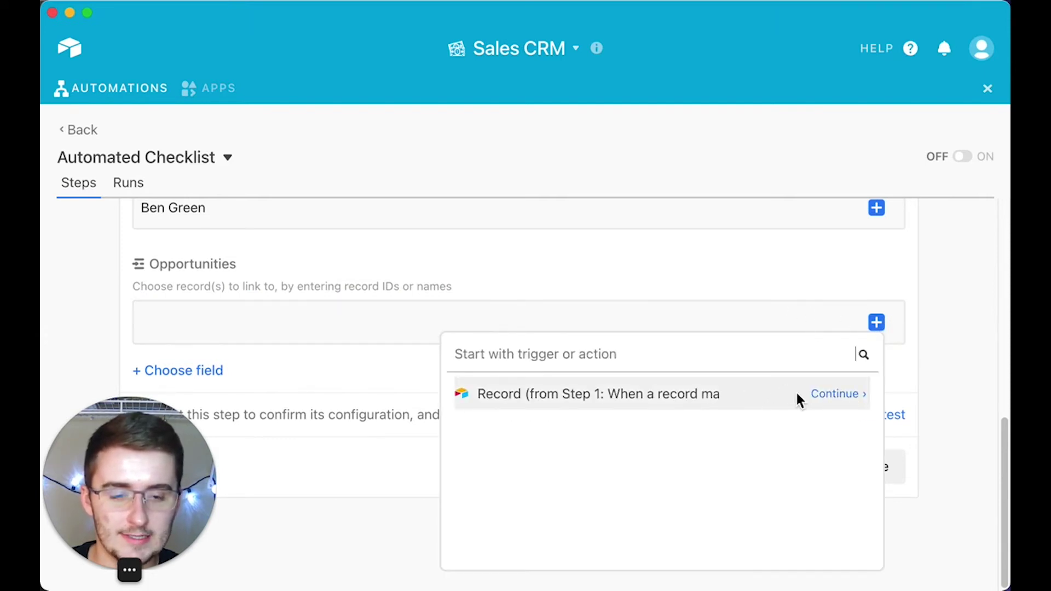
click(828, 398)
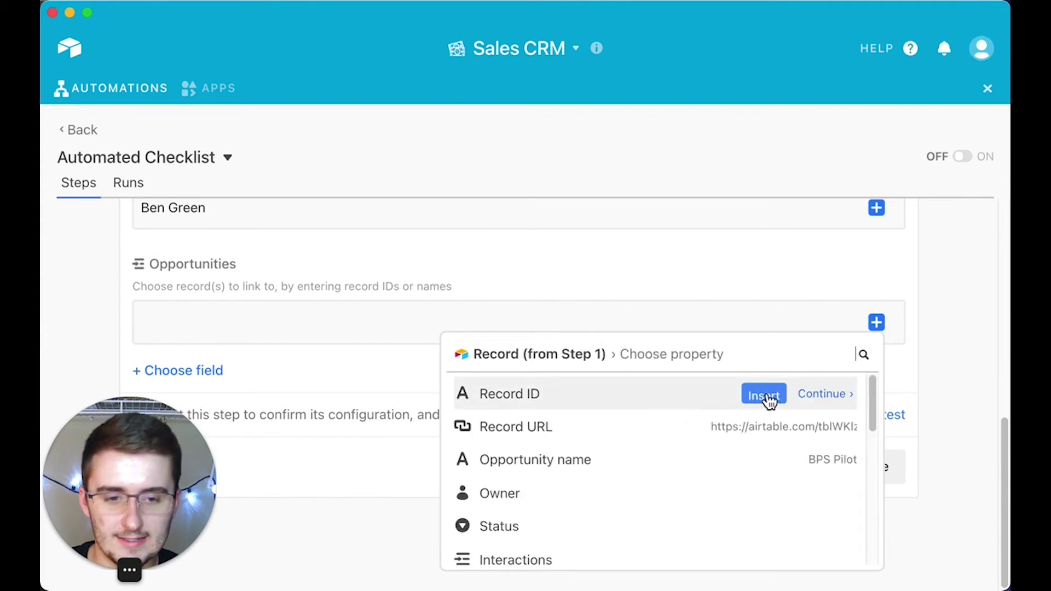
click(766, 402)
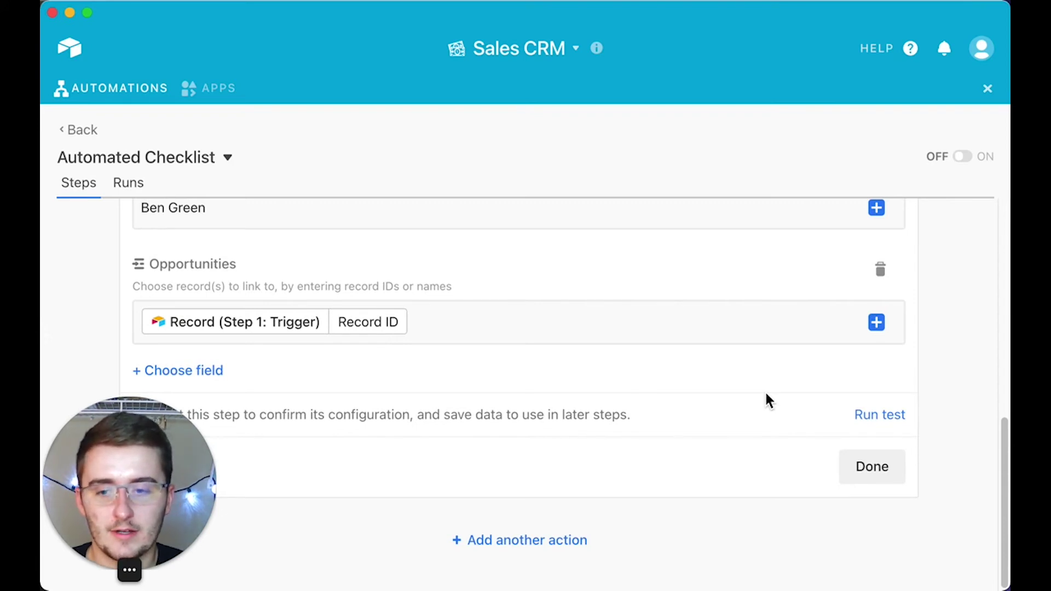
click(880, 413)
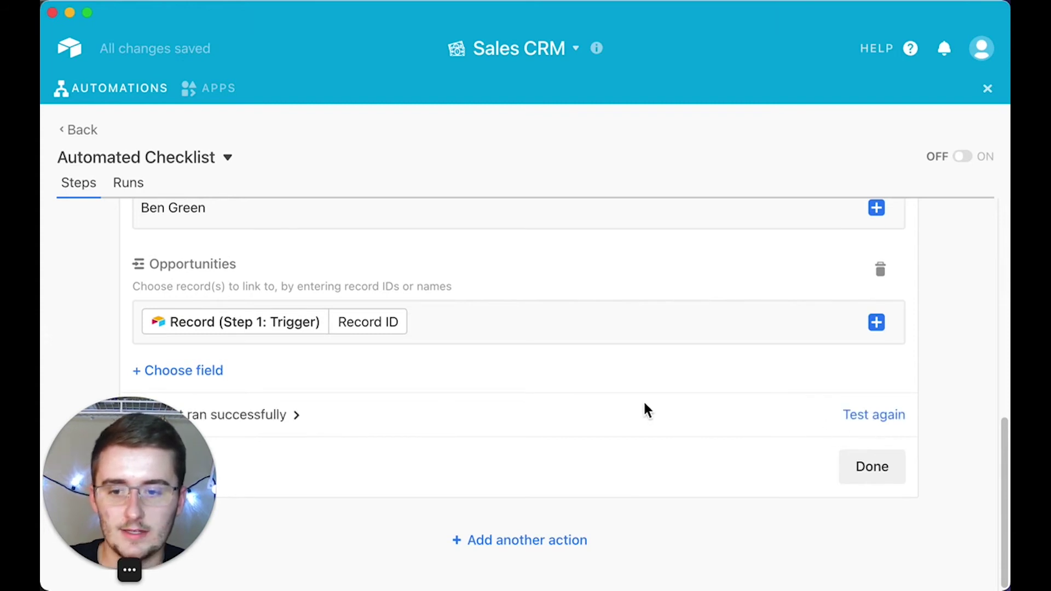
Step: Close the Create record step to return to the steps overview
click(857, 472)
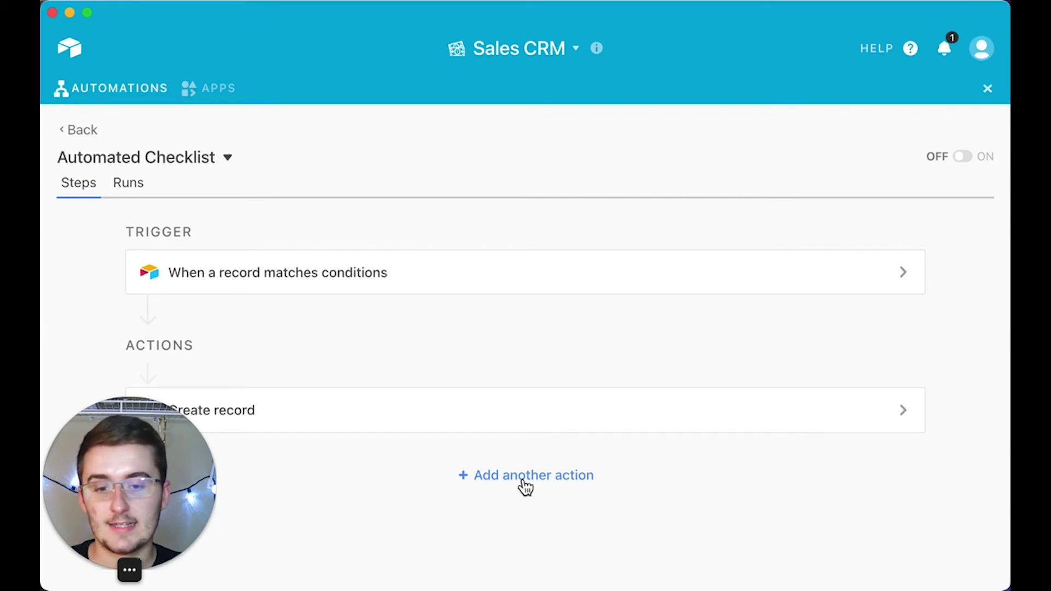
Step: Add a second Create record action in Tasks with Task name 'Send Proposal'
click(488, 476)
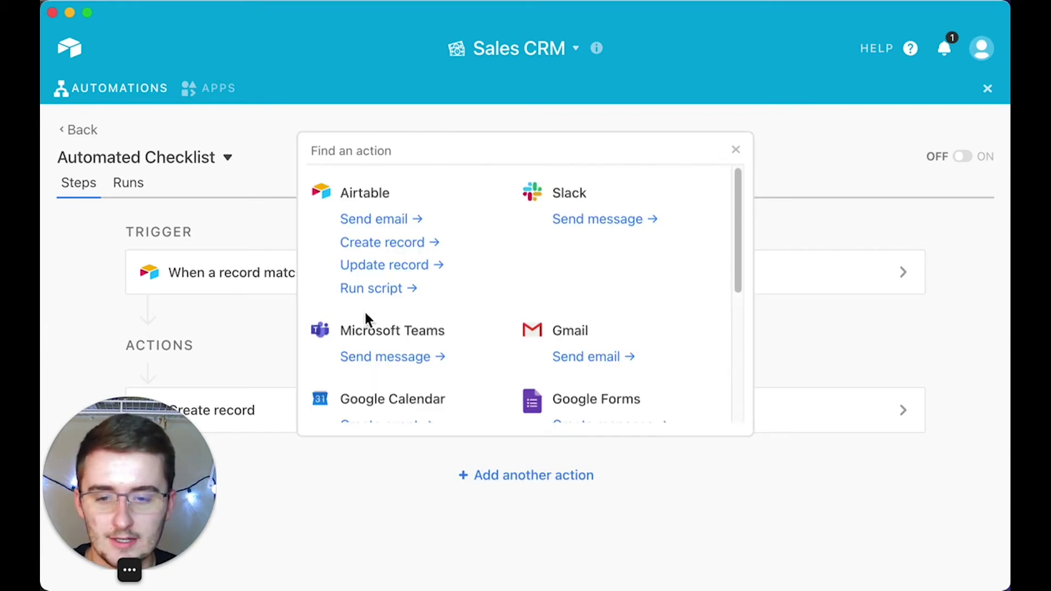
click(403, 245)
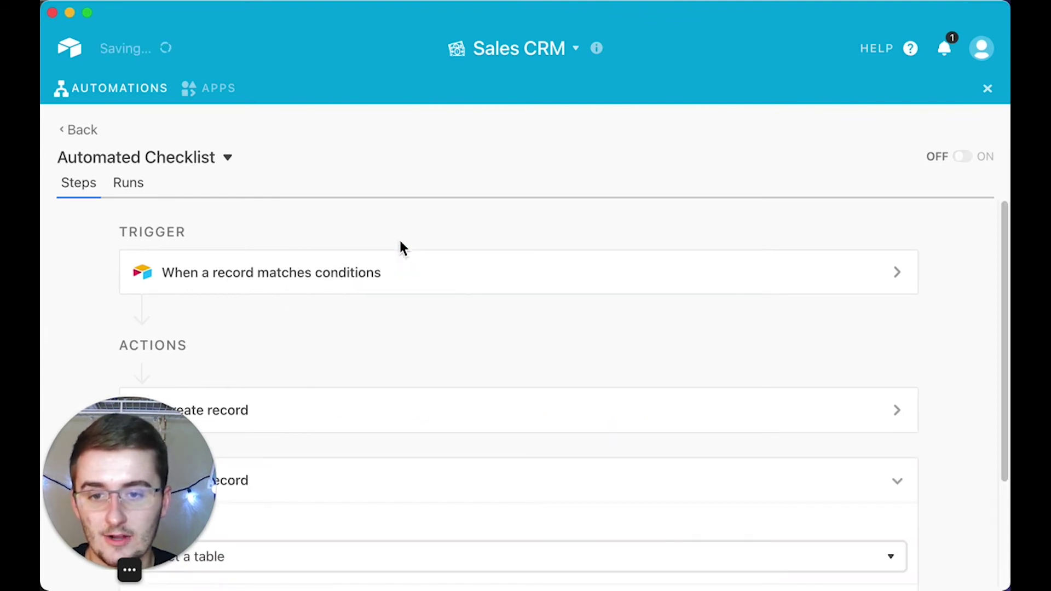
scroll(399, 498, down, 3)
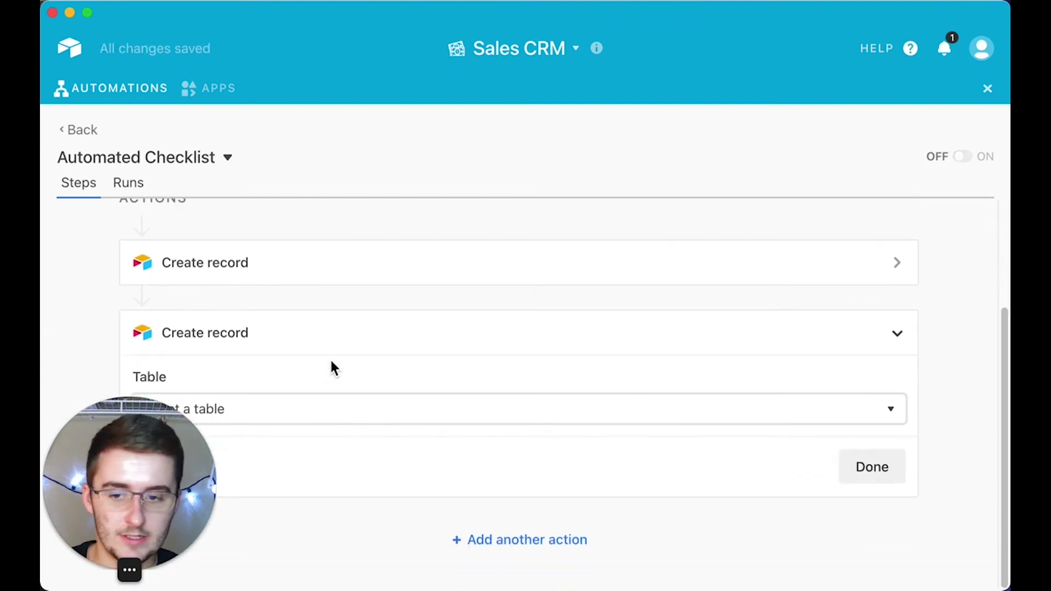
click(284, 420)
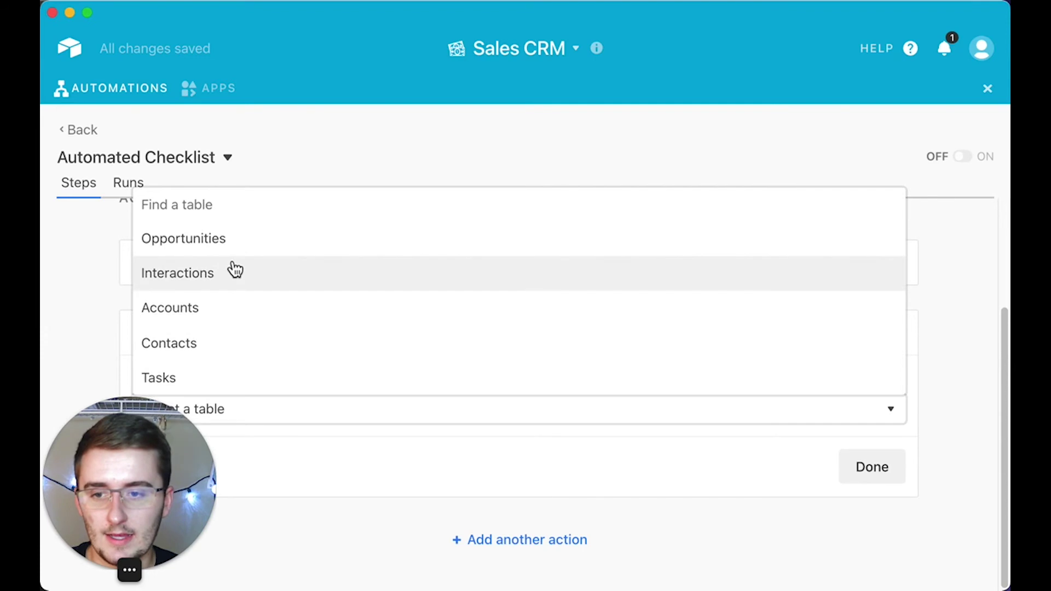
click(228, 374)
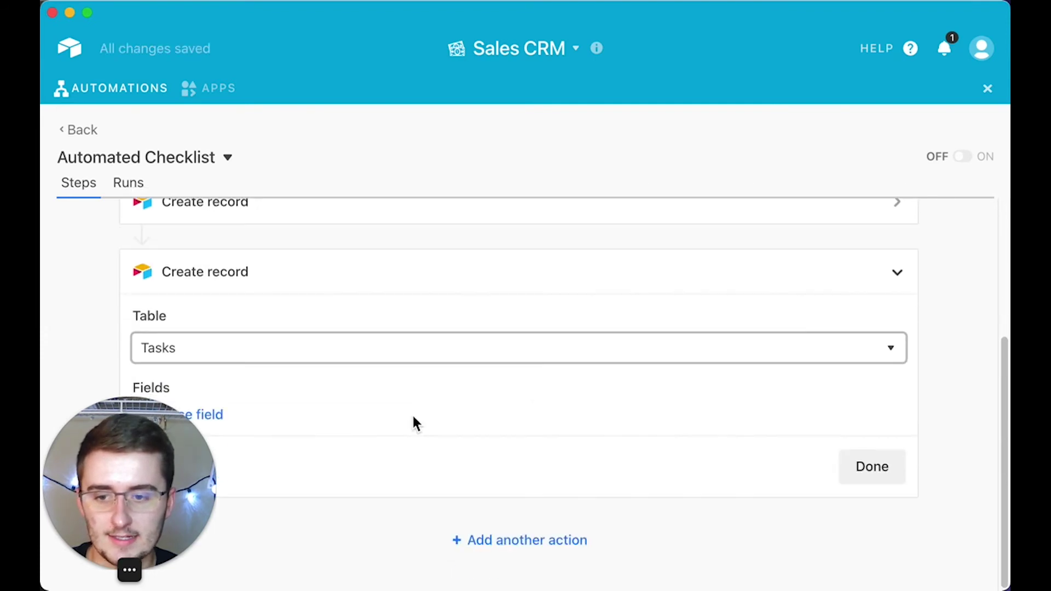
click(211, 419)
click(210, 415)
click(232, 285)
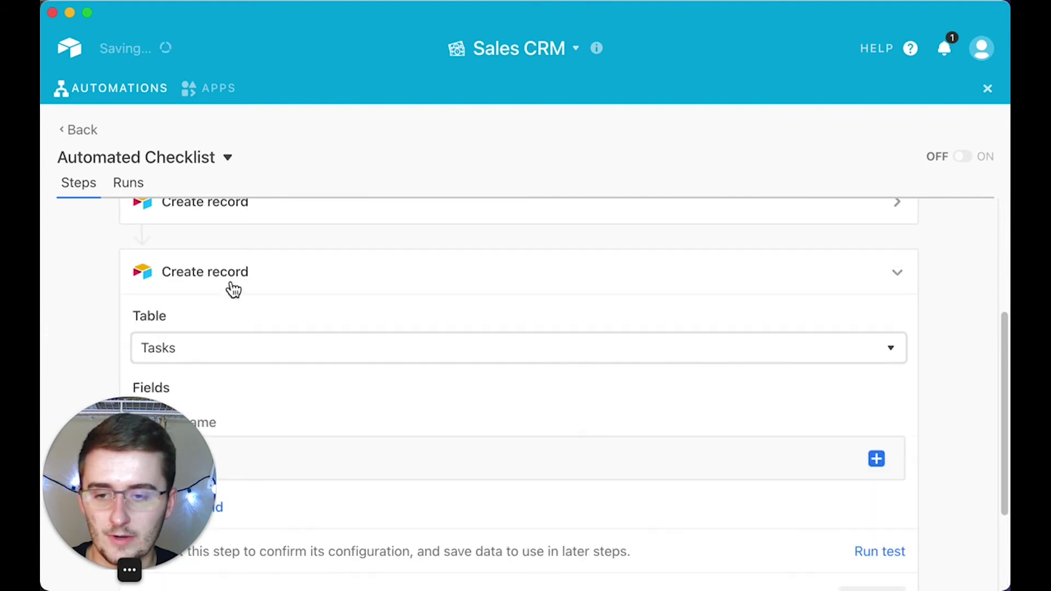
scroll(246, 450, down, 3)
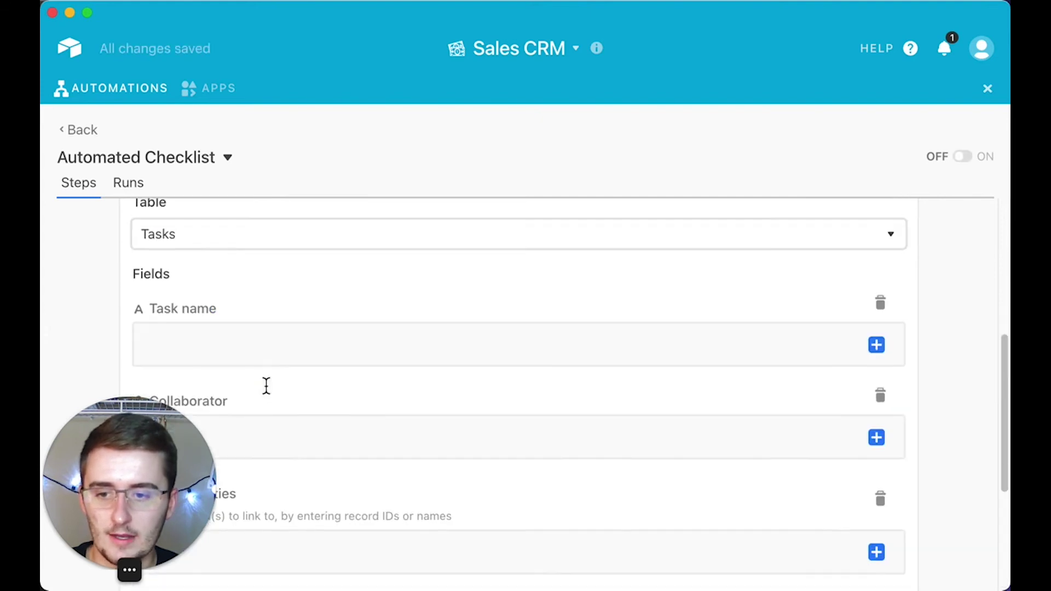
scroll(265, 385, down, 1)
click(239, 305)
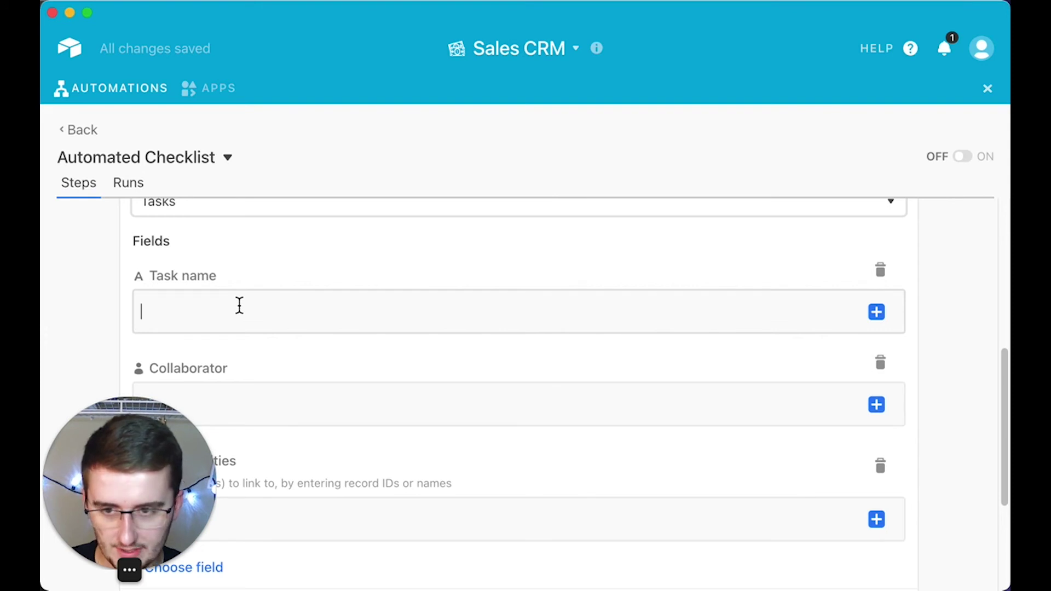
text(Send Proposal)
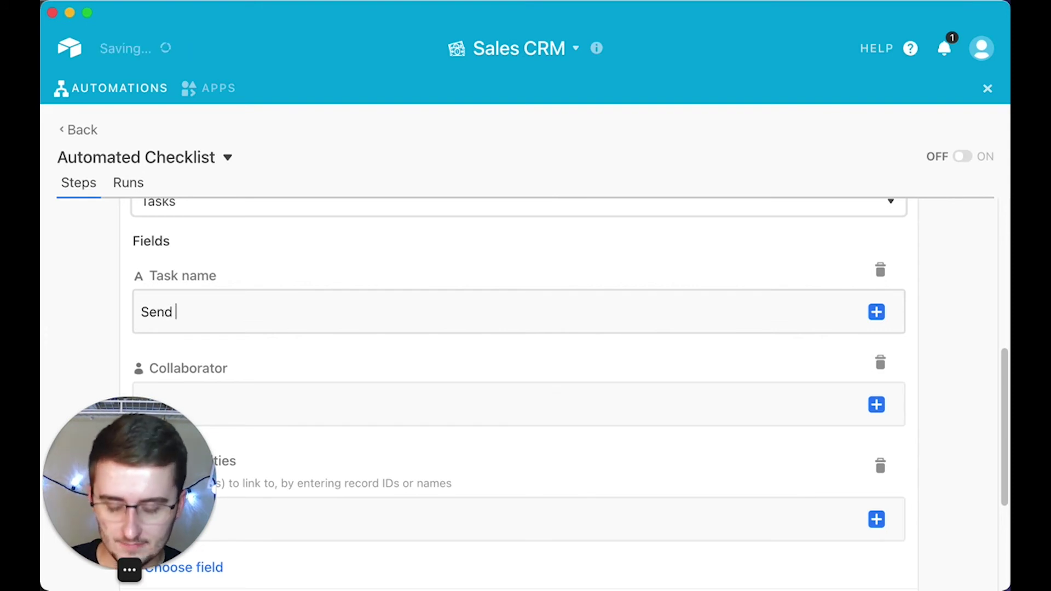
Step: Assign the collaborator, link Opportunities to the trigger's Record ID, and test successfully
click(198, 373)
text(Ben Green)
scroll(673, 363, down, 3)
click(673, 363)
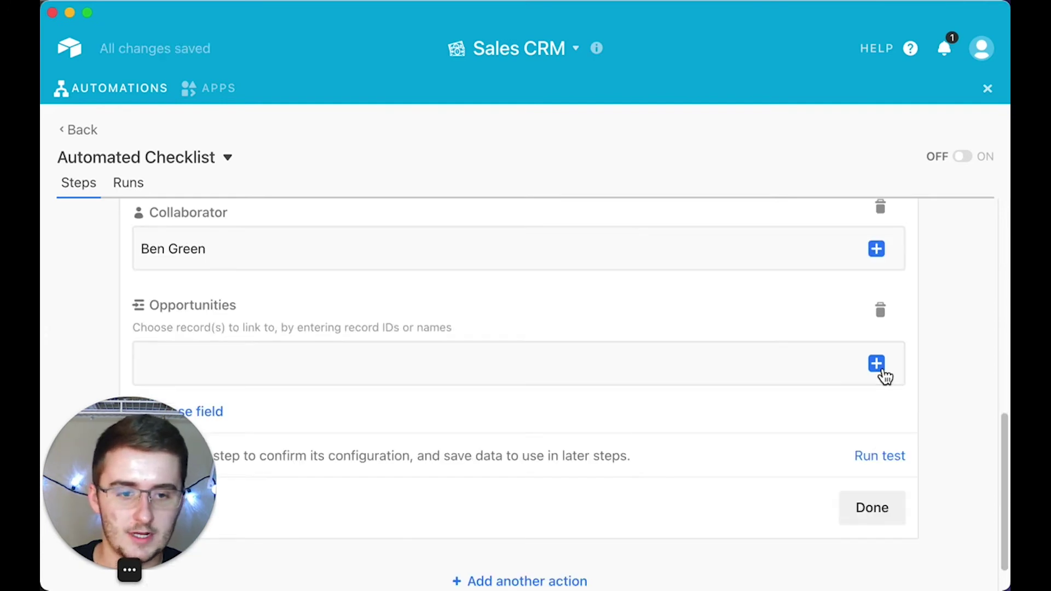
click(877, 363)
click(837, 414)
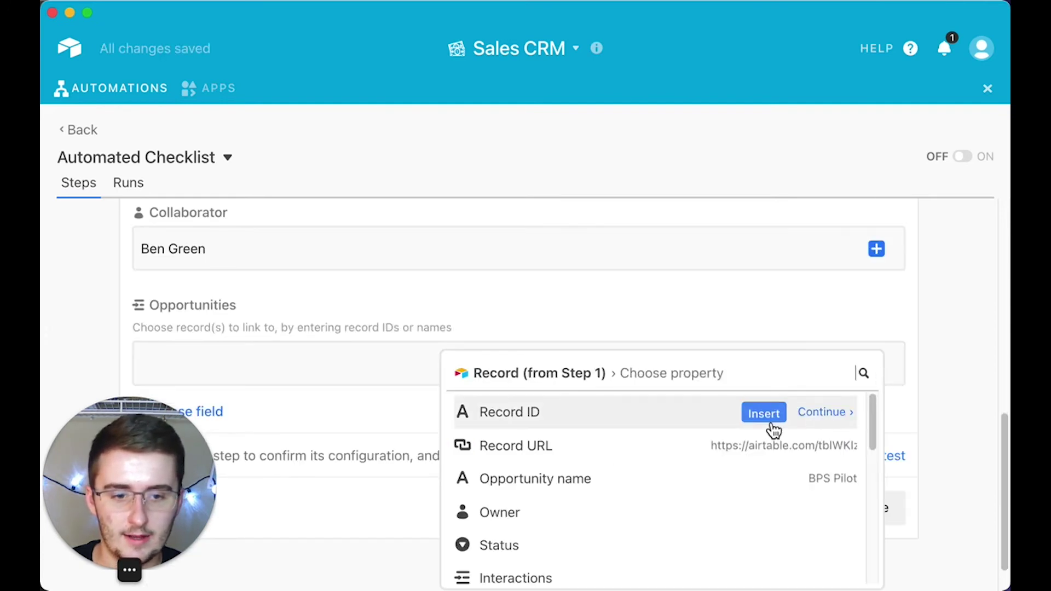
click(764, 414)
scroll(890, 419, down, 1)
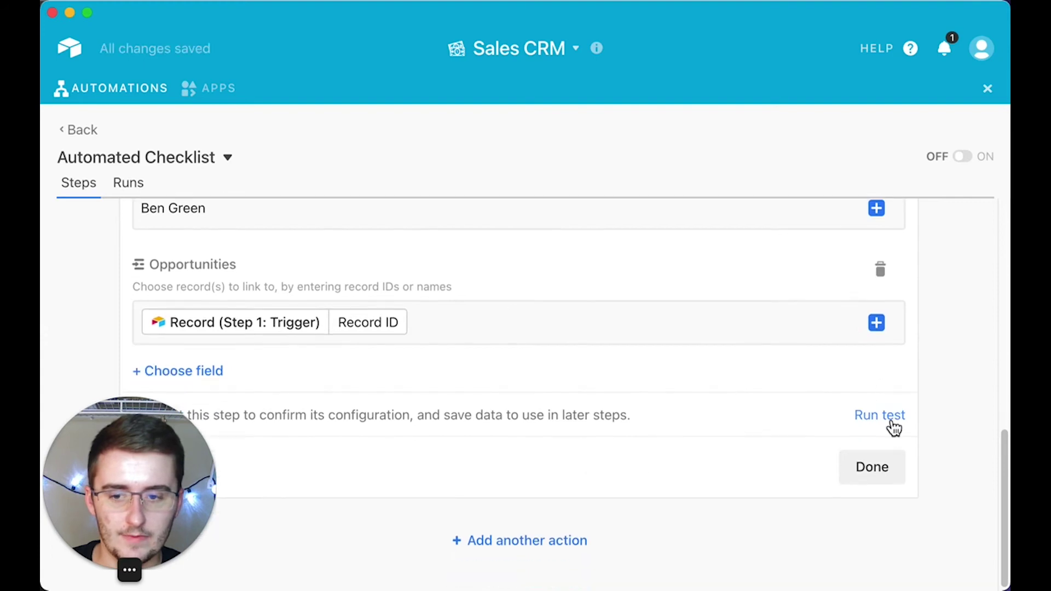
click(890, 419)
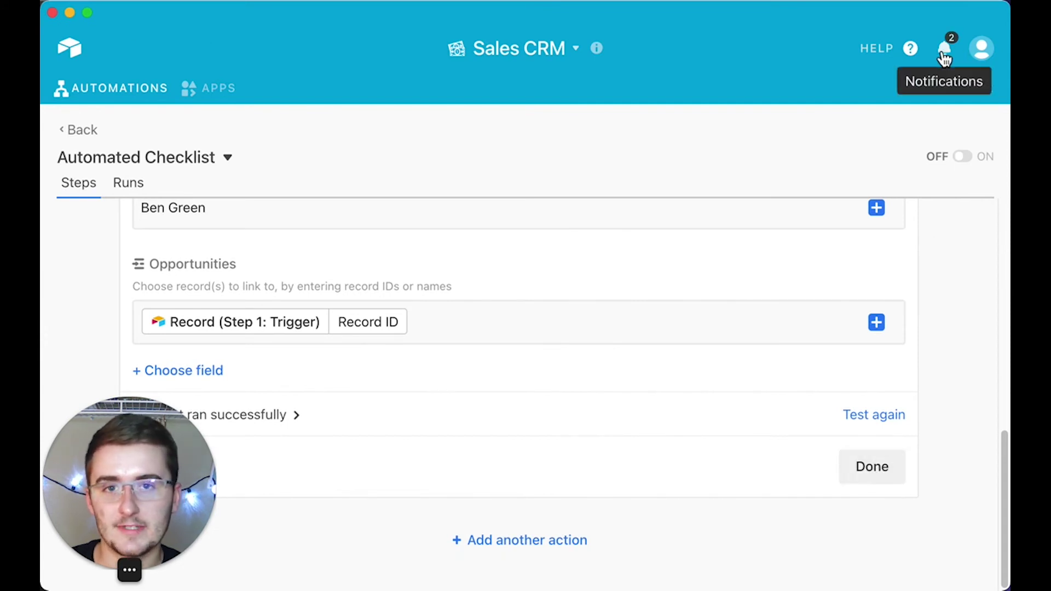
click(872, 467)
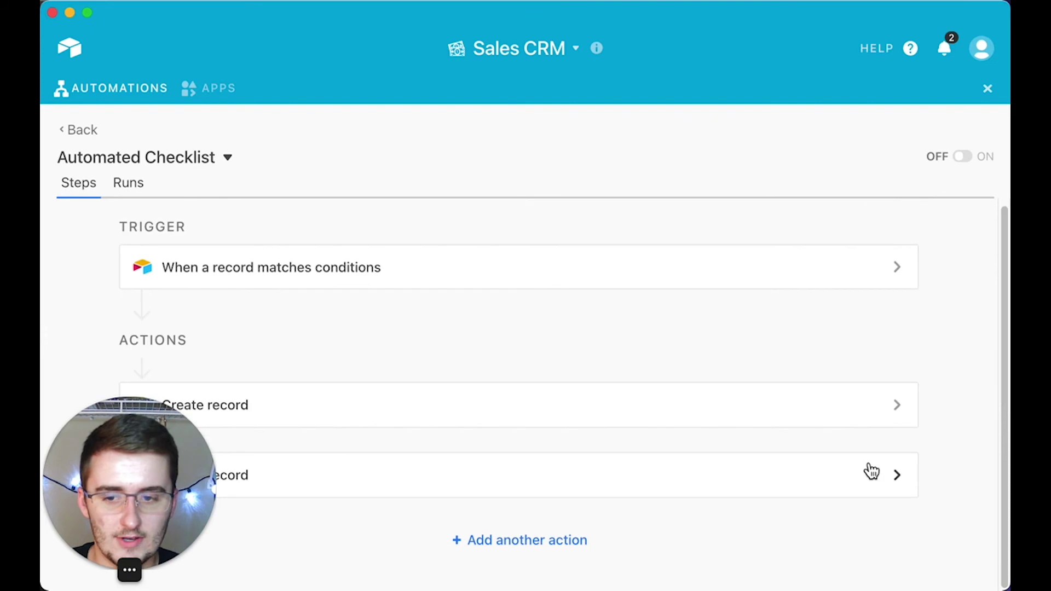
Step: Switch the Automated Checklist automation to ON and close the automations panel
drag(155, 431, 703, 272)
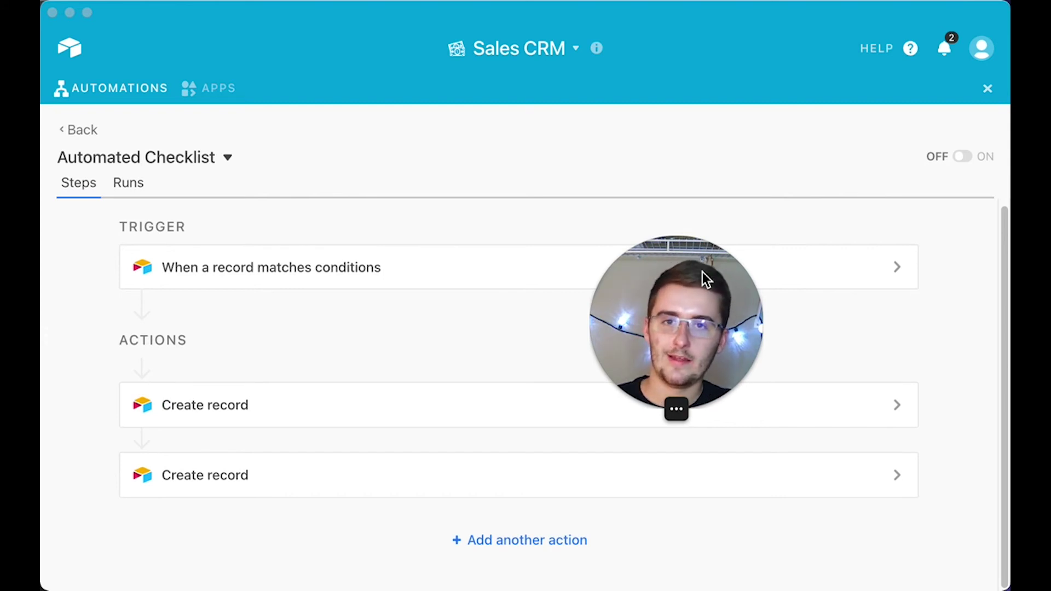
drag(702, 271, 168, 434)
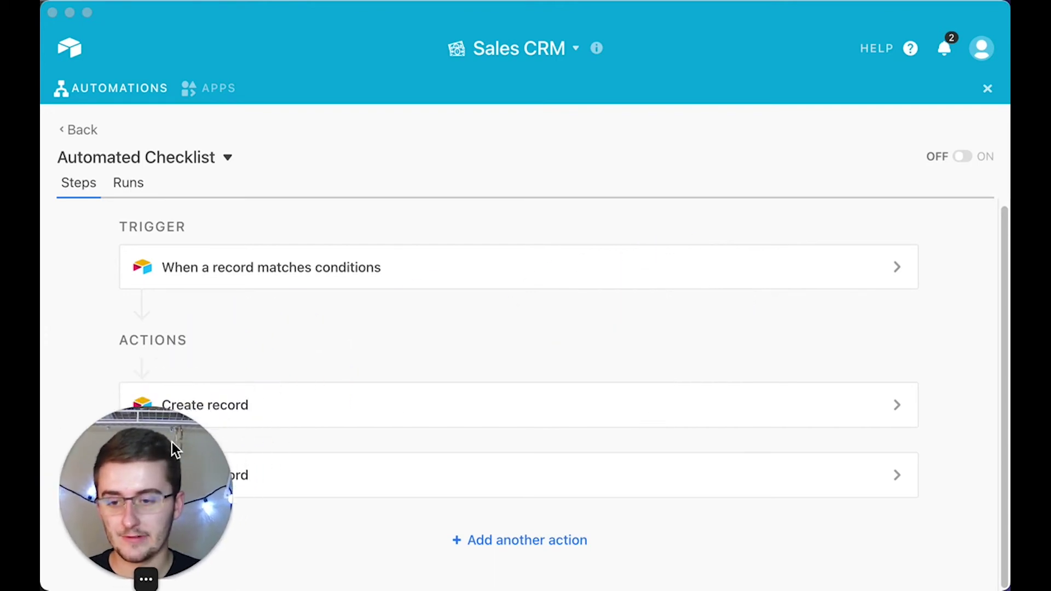
click(972, 165)
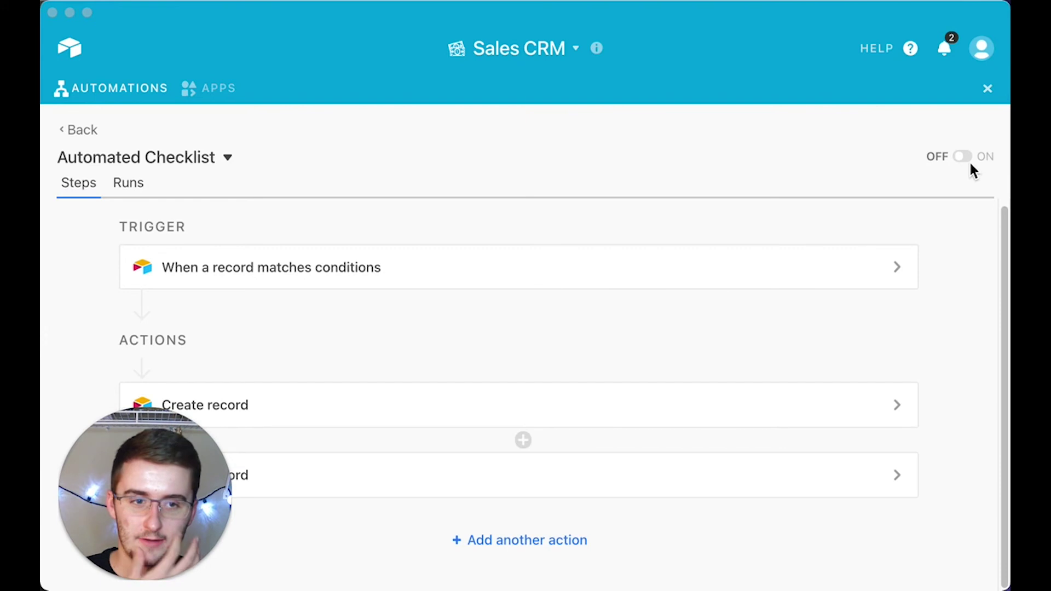
click(965, 160)
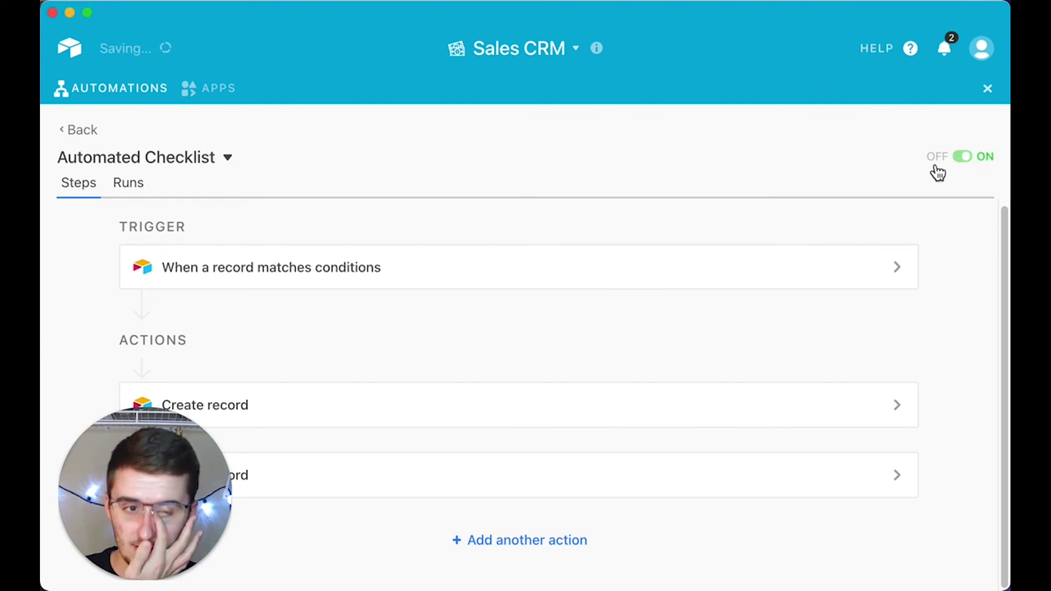
click(992, 93)
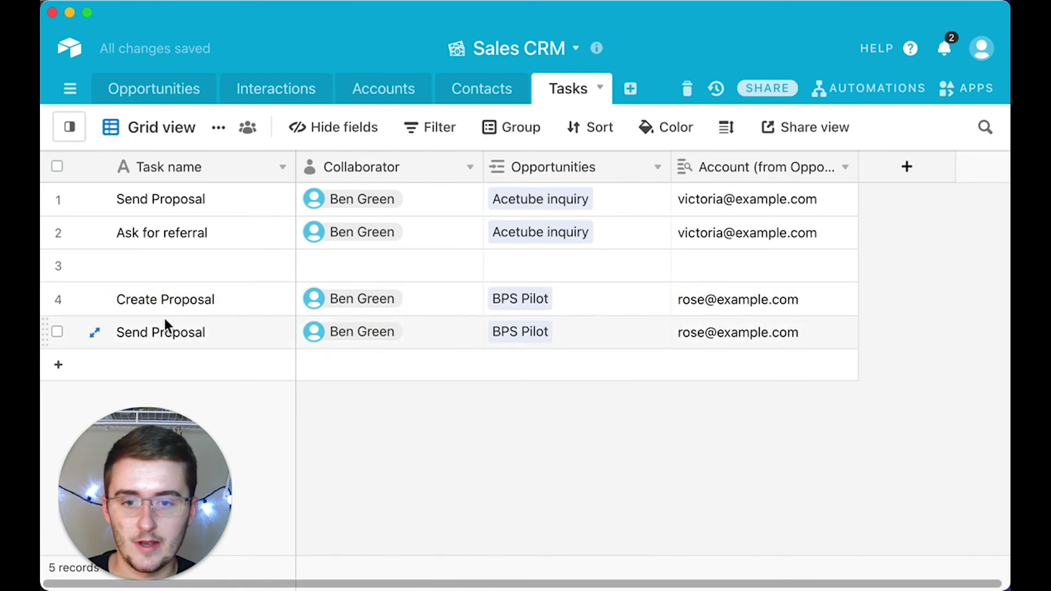
Step: Review BPS Pilot's new Create/Send Proposal tasks, then open the Opportunities Sales pipeline board
click(393, 298)
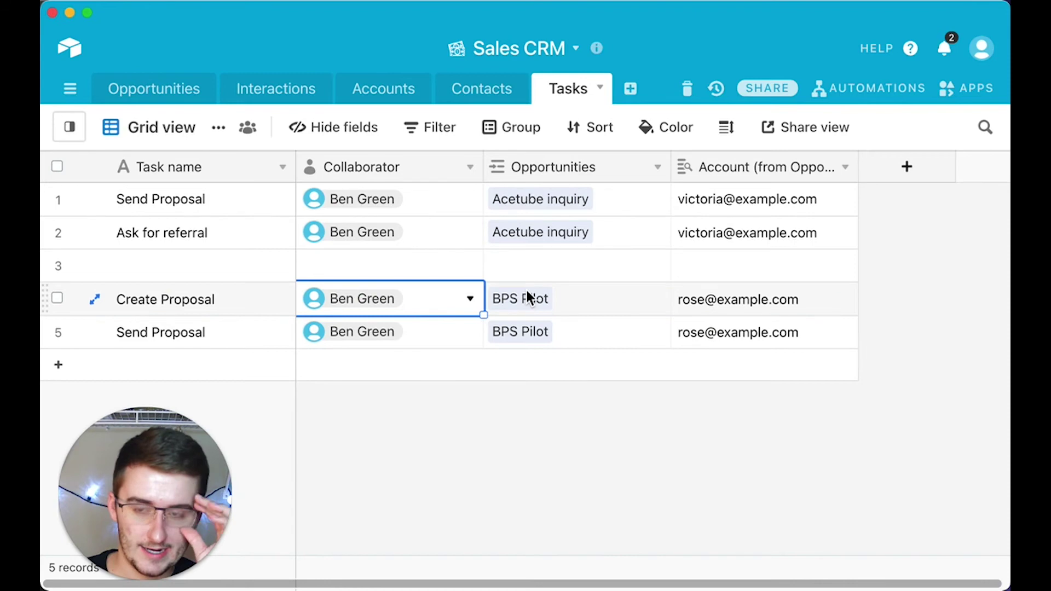
click(186, 94)
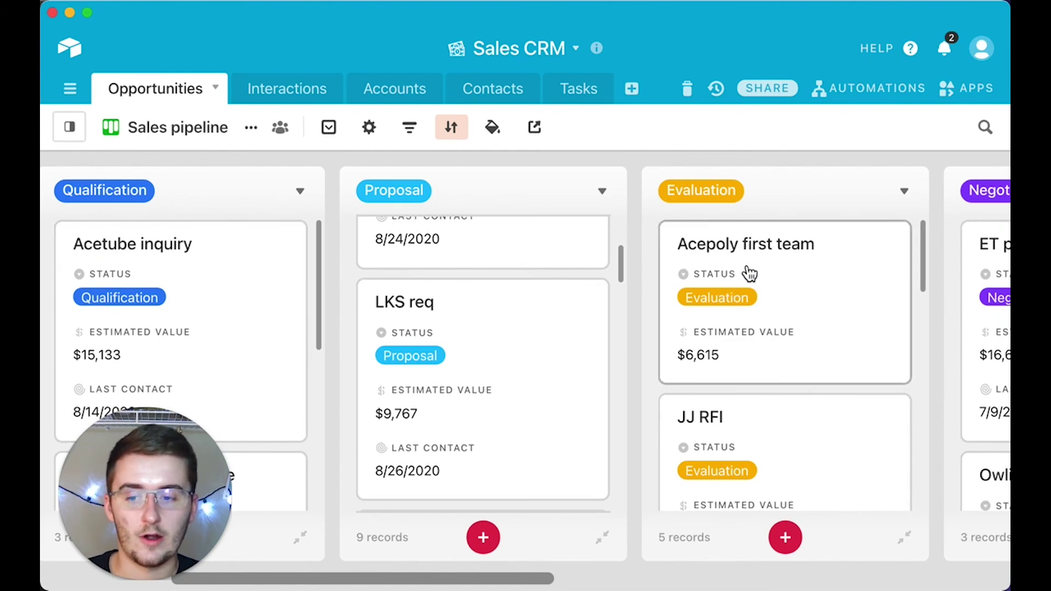
Step: Move Acepoly first team into Proposal and confirm its Create Proposal task was auto-generated
drag(777, 269, 497, 296)
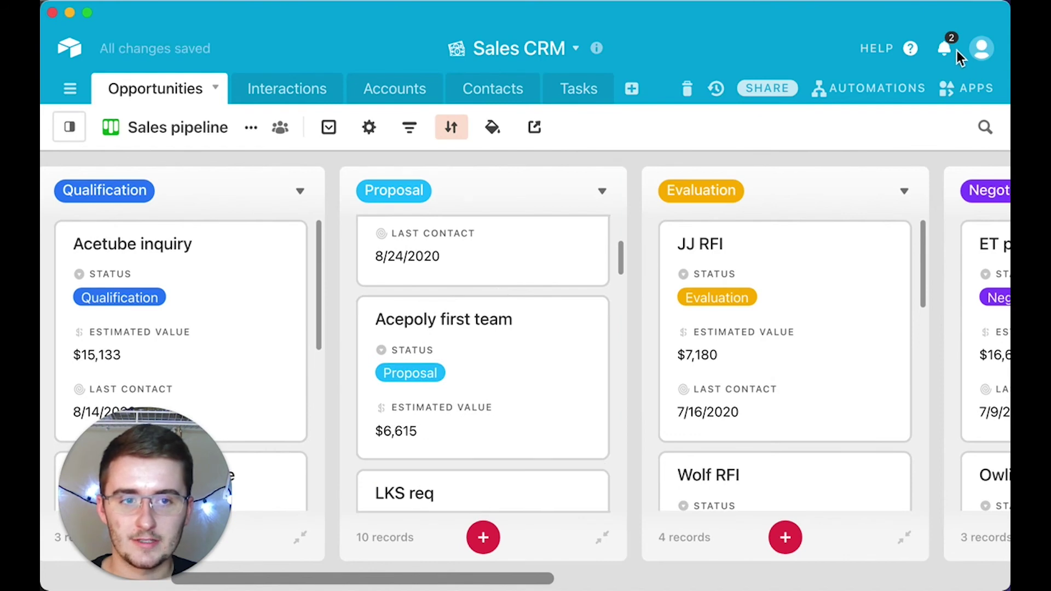
click(574, 89)
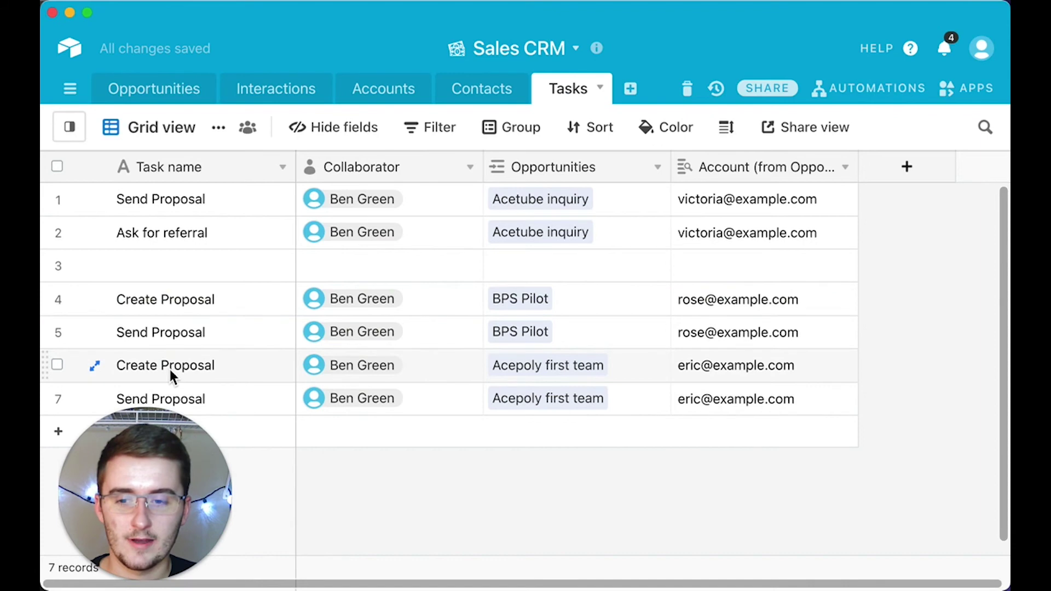
click(94, 365)
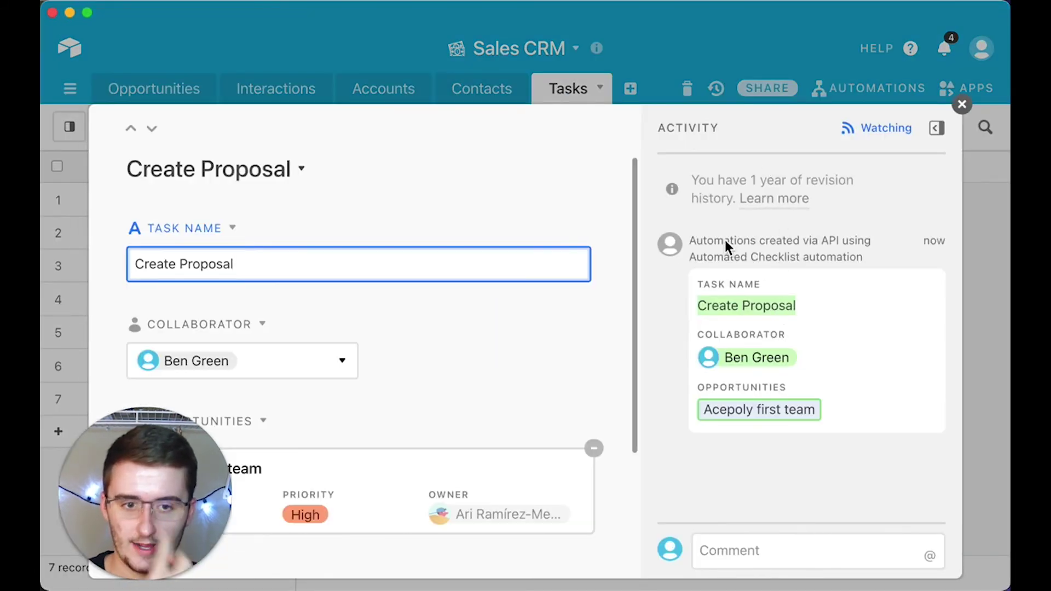
mouse_move(850, 247)
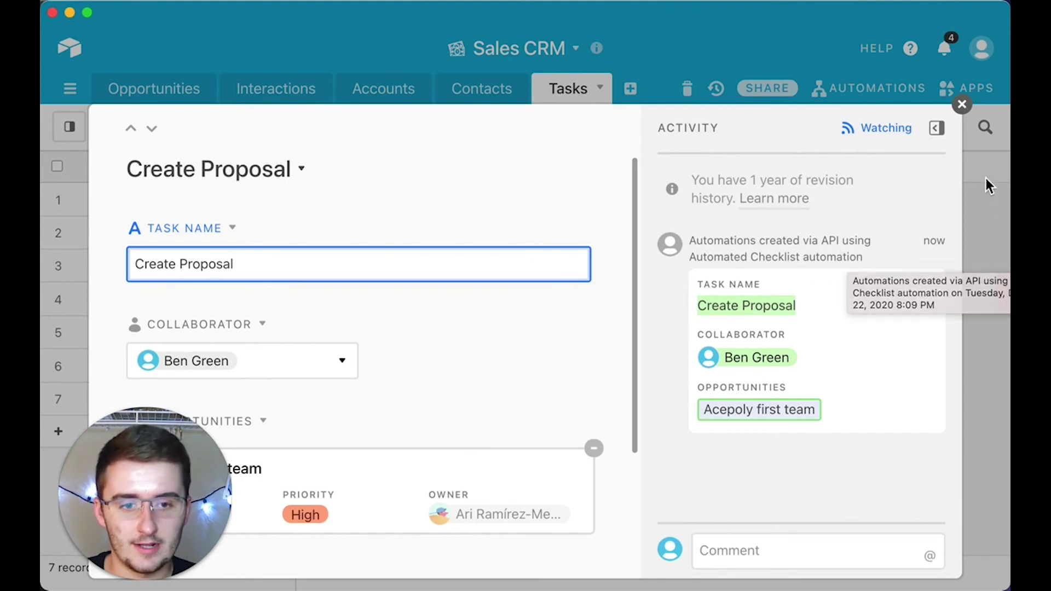
click(961, 104)
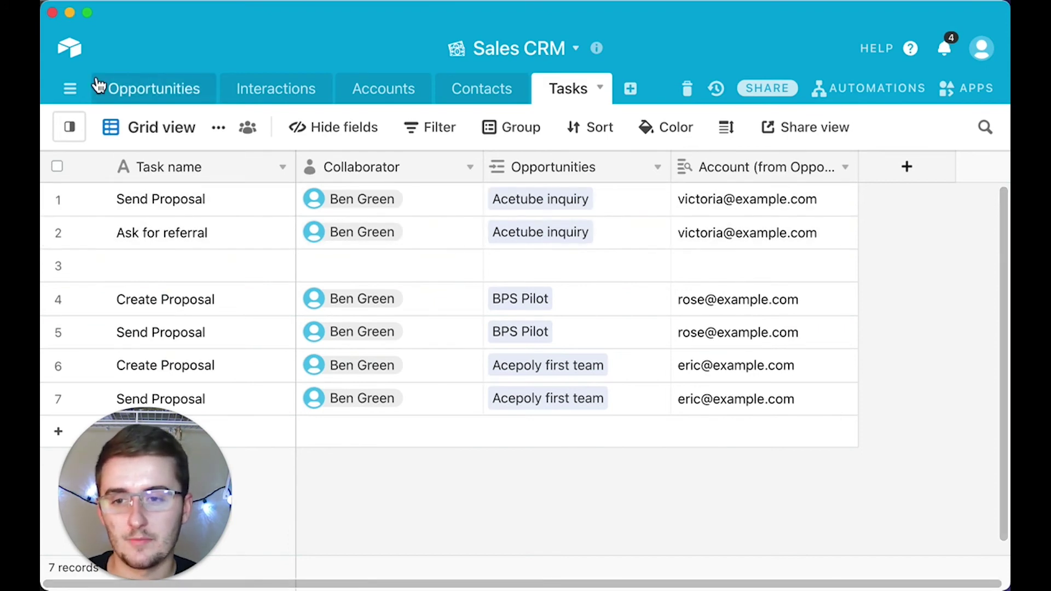
Step: In the All opportunities grid, clear the Status of the 10 Proposal-stage opportunities
click(166, 97)
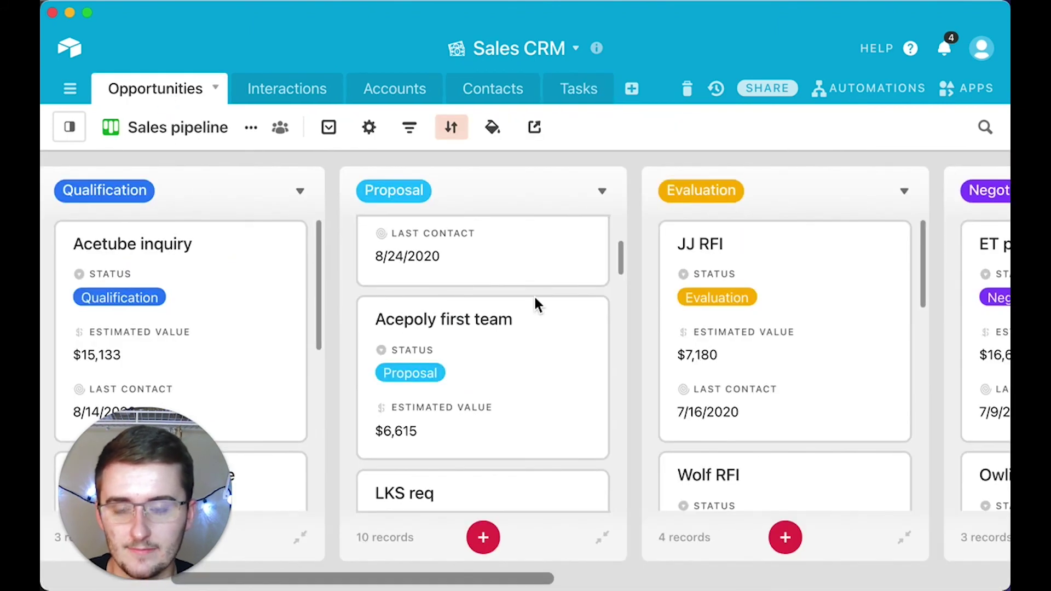
click(69, 127)
scroll(140, 249, up, 2)
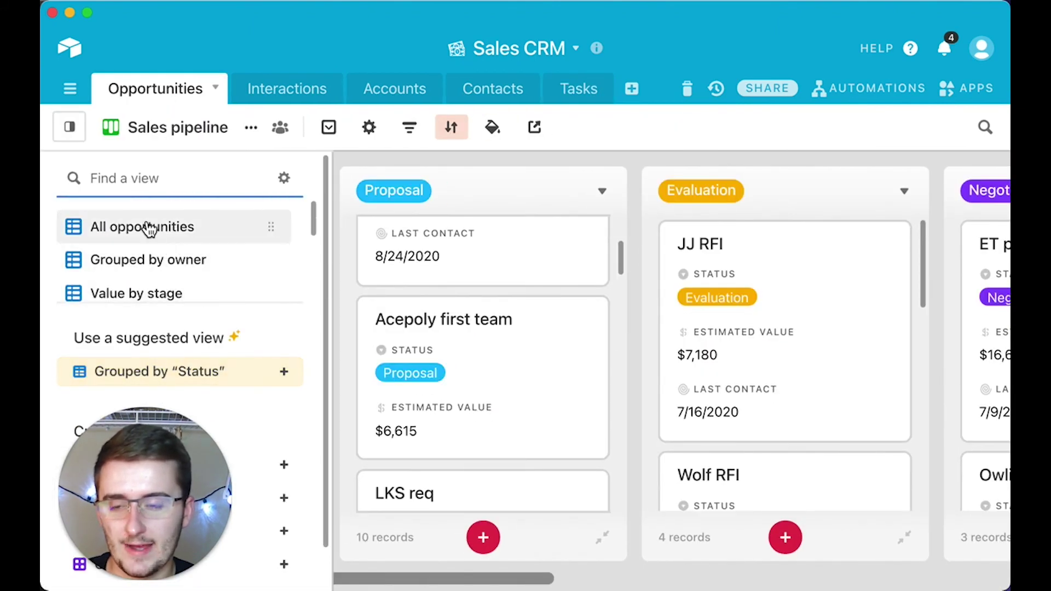
click(162, 231)
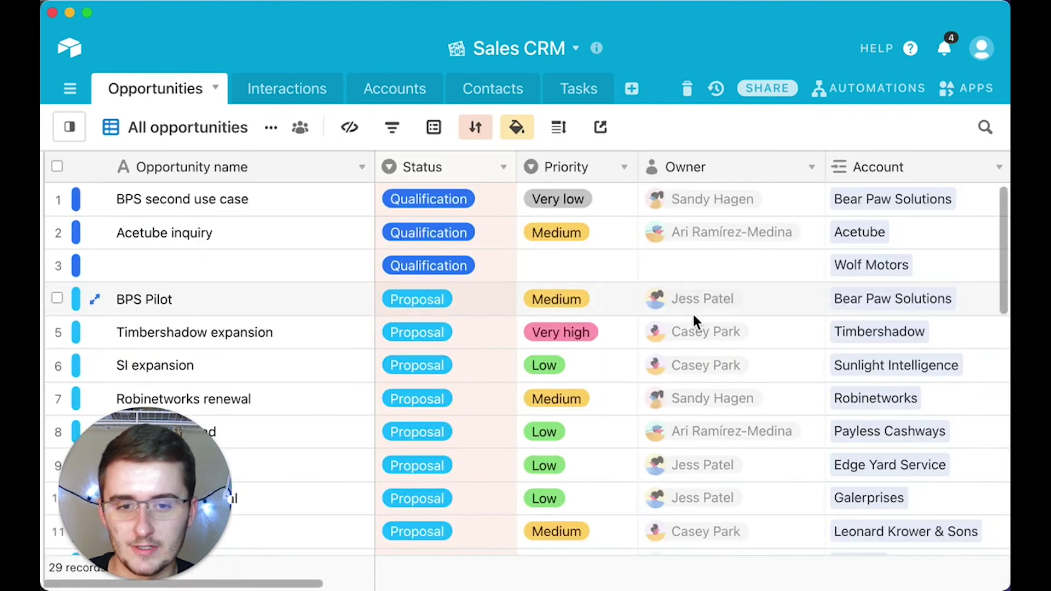
scroll(433, 317, down, 5)
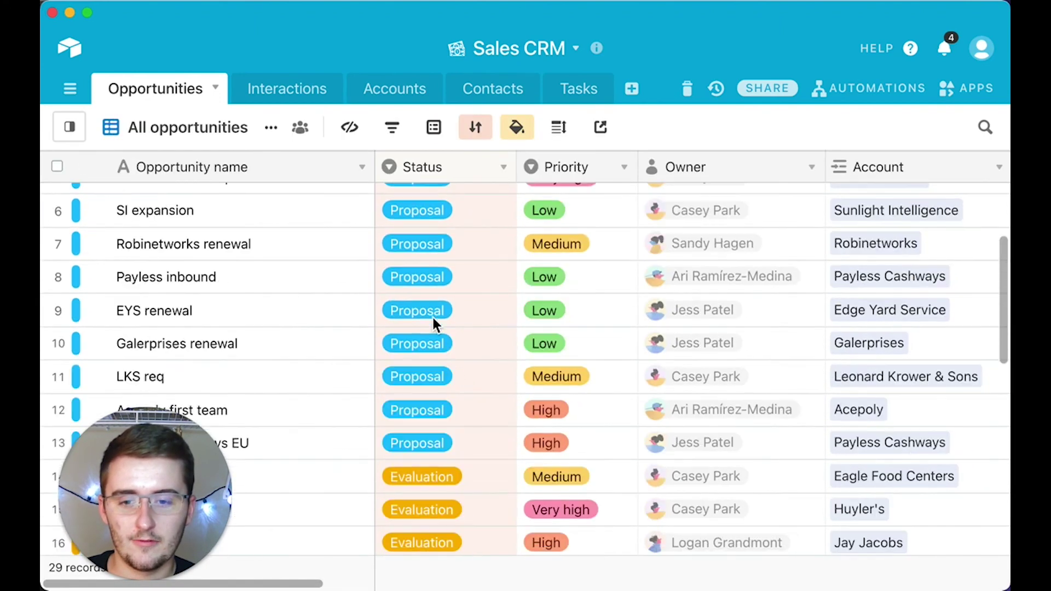
scroll(432, 316, up, 3)
click(432, 256)
drag(432, 257, 424, 434)
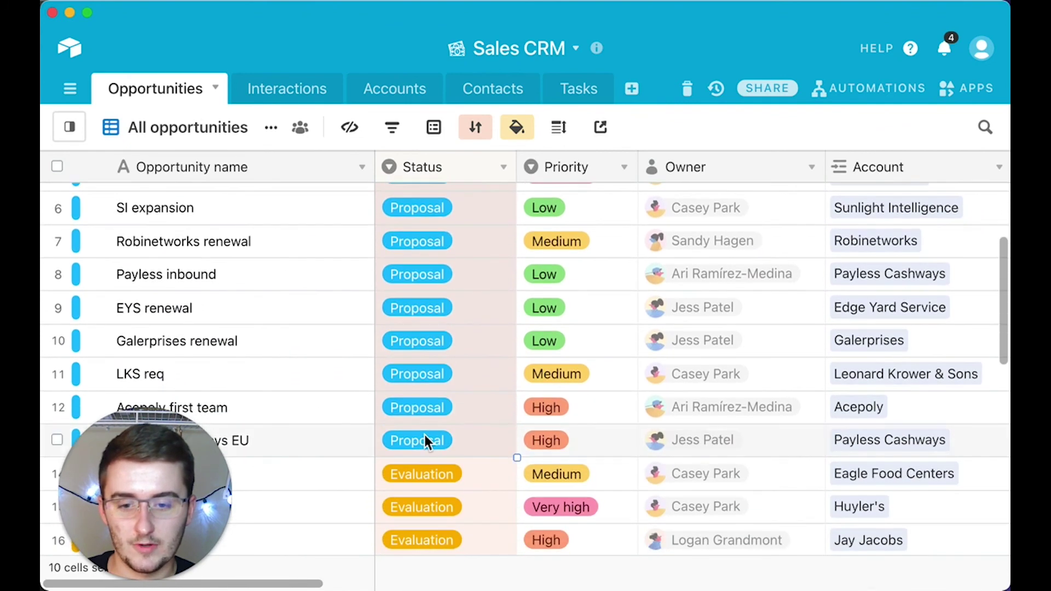
key(Delete)
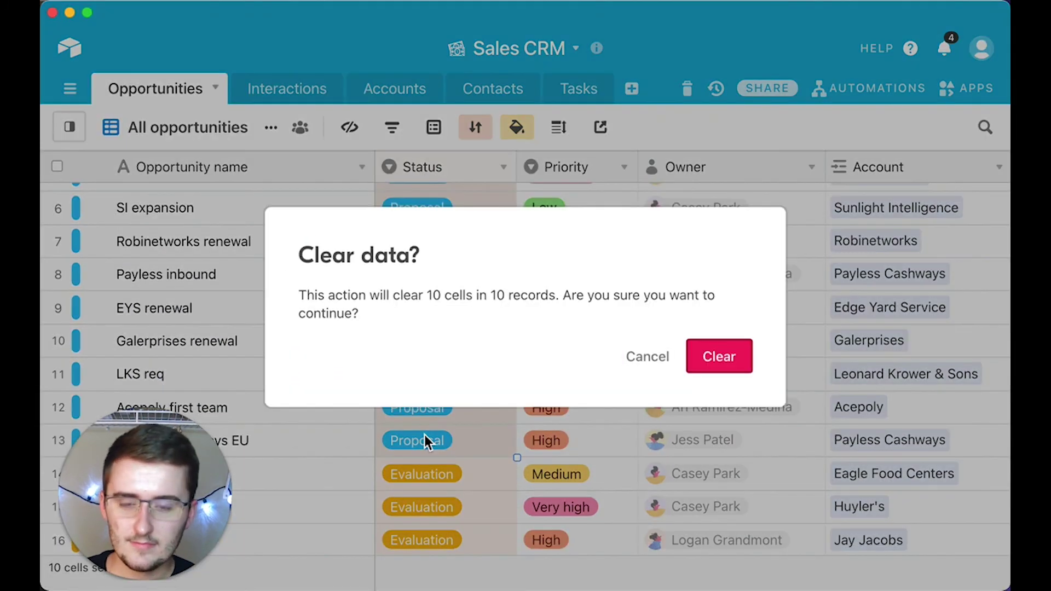
click(752, 364)
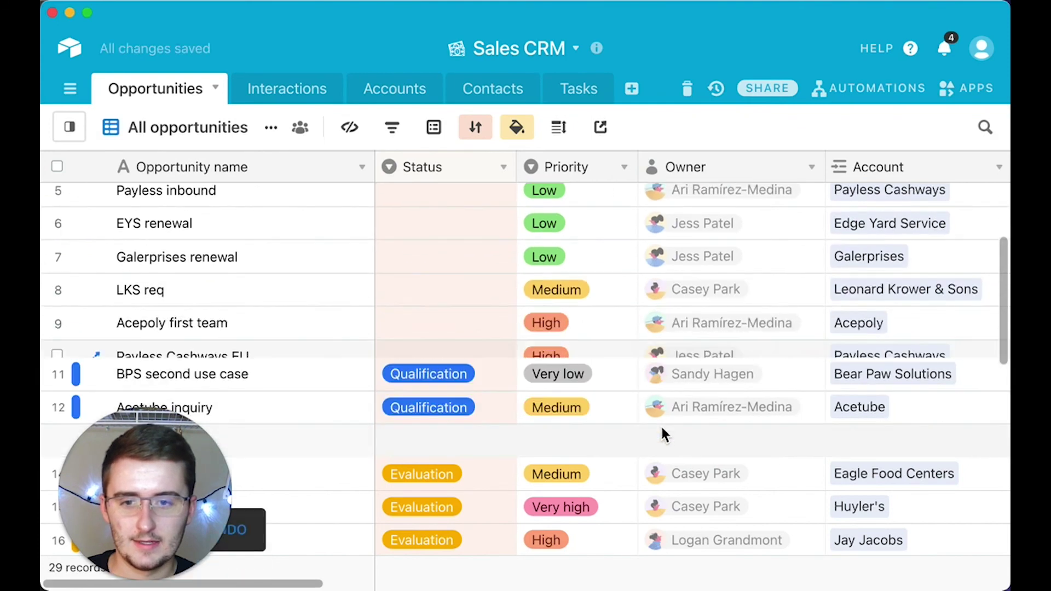
Step: Set Payless Cashways EU's Status to Proposal and select the blank Status cells of rows 1–9
scroll(660, 425, up, 2)
click(441, 321)
scroll(440, 322, up, 3)
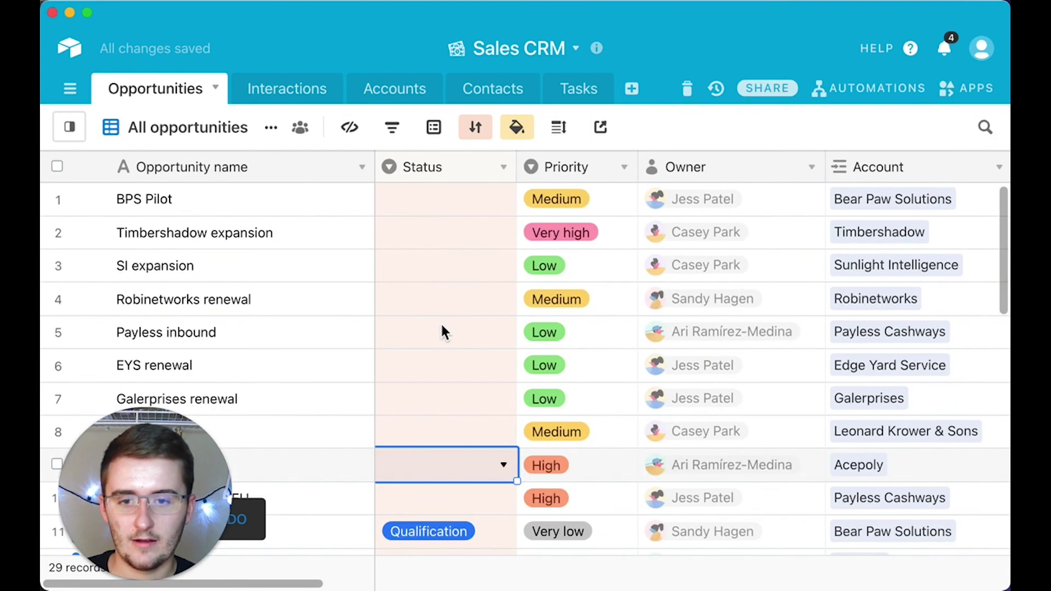
click(451, 498)
click(451, 501)
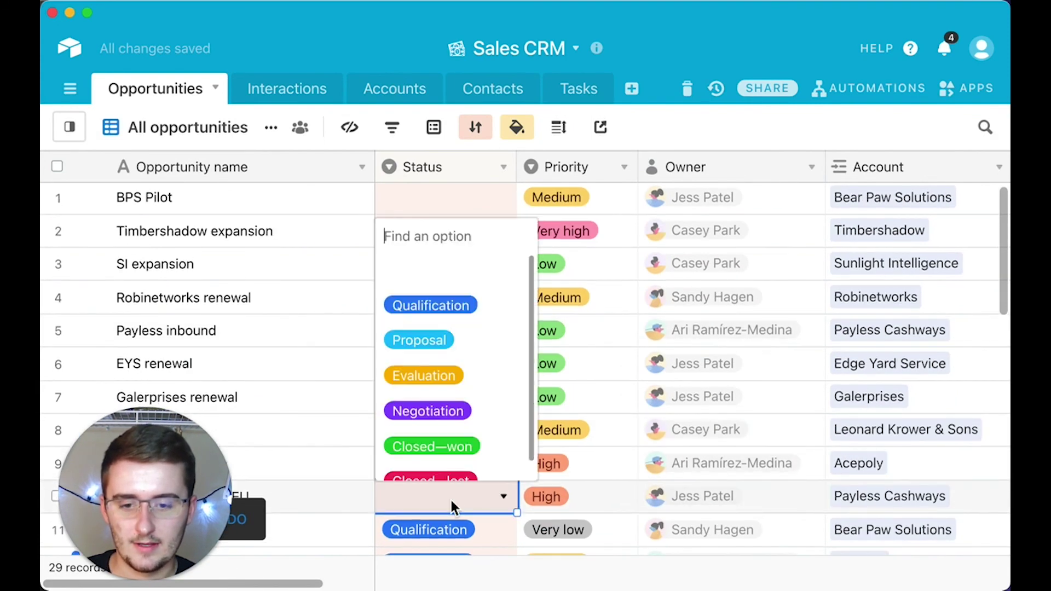
click(454, 338)
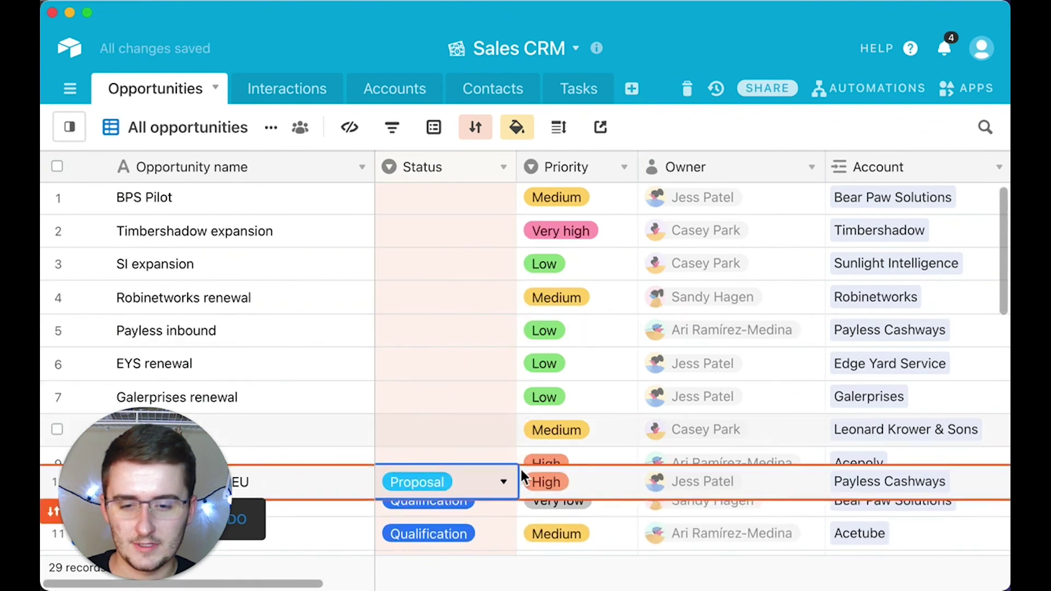
click(627, 411)
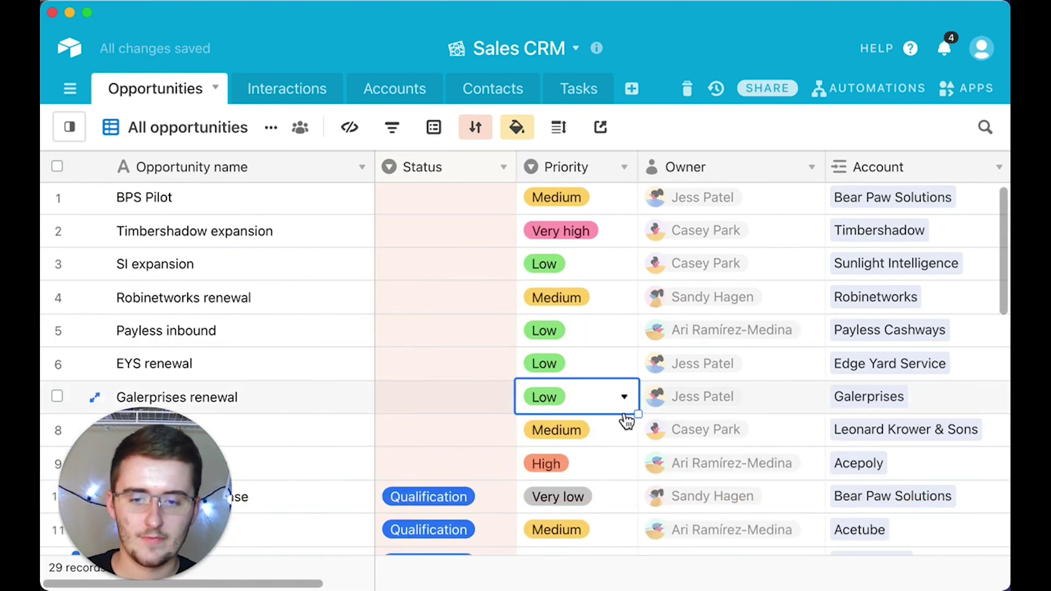
drag(453, 213, 443, 470)
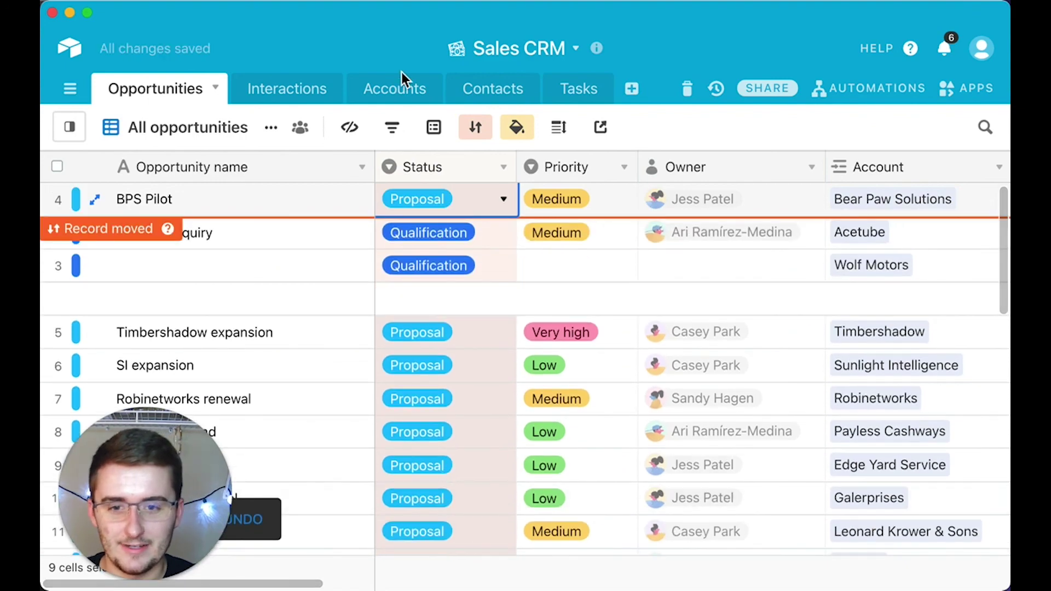
Step: Scroll through the Tasks table's 27 records of auto-created Create and Send Proposal tasks
click(578, 92)
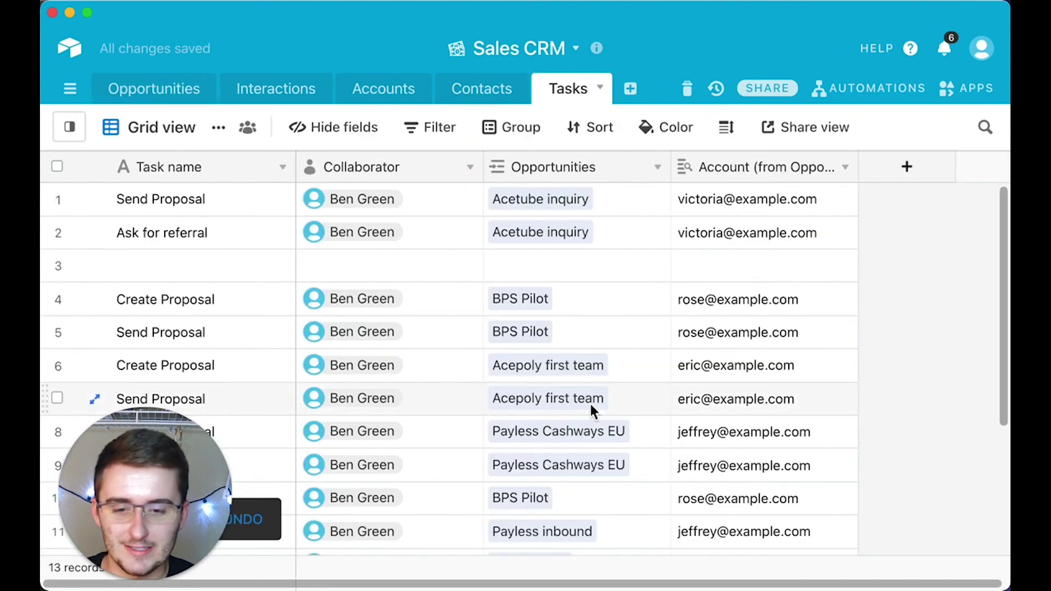
scroll(589, 404, down, 1)
scroll(590, 408, down, 5)
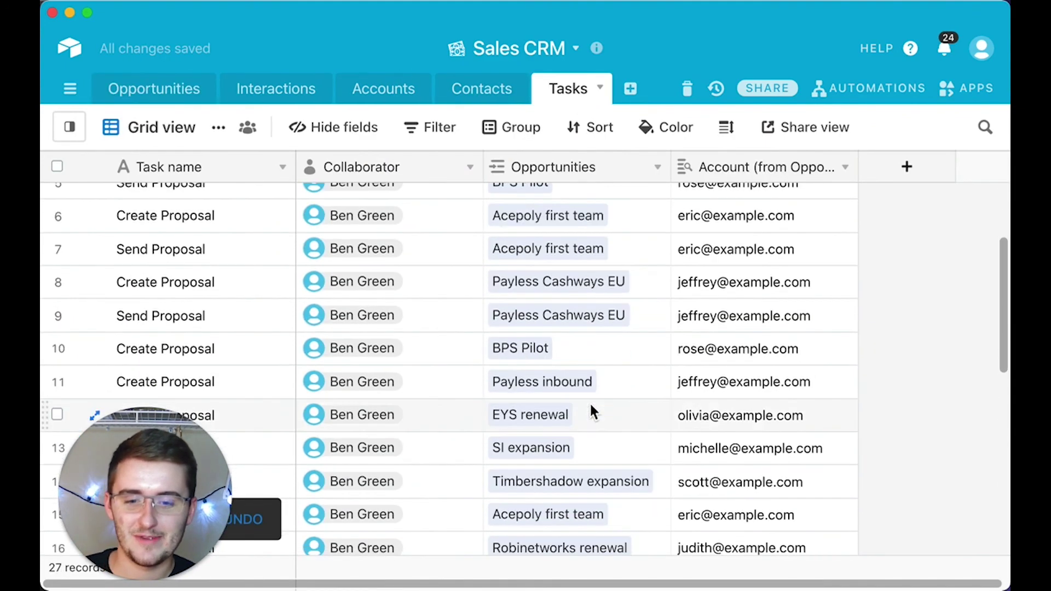
scroll(590, 404, down, 10)
scroll(589, 402, up, 8)
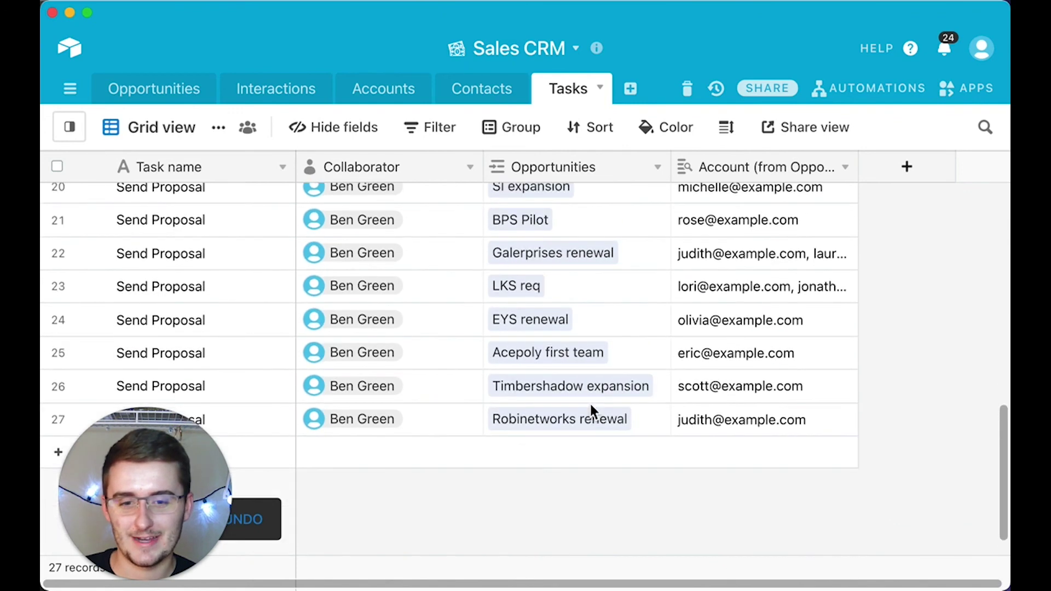
scroll(589, 402, up, 2)
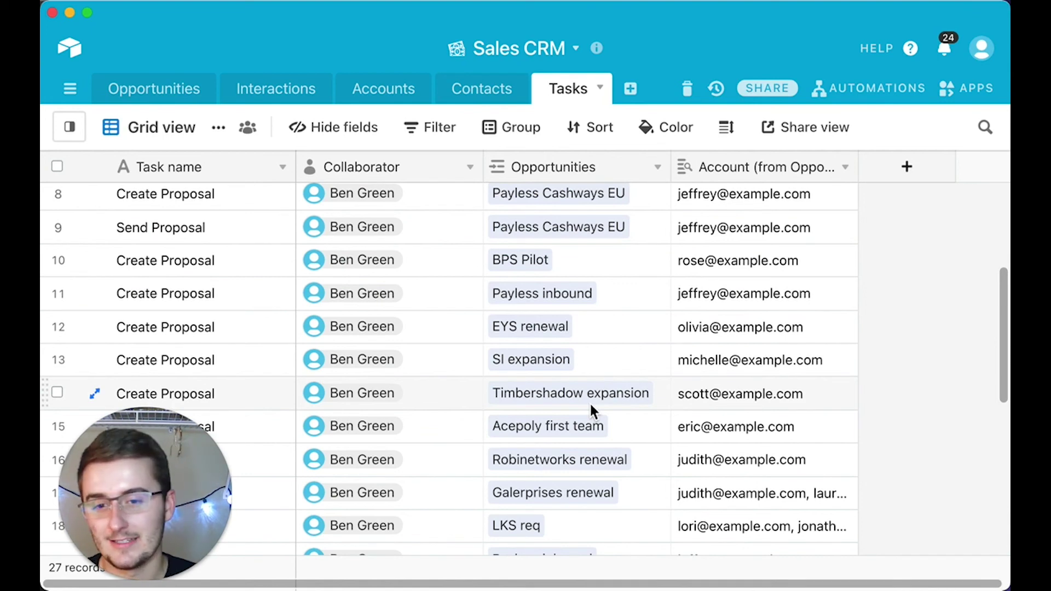
scroll(589, 402, down, 10)
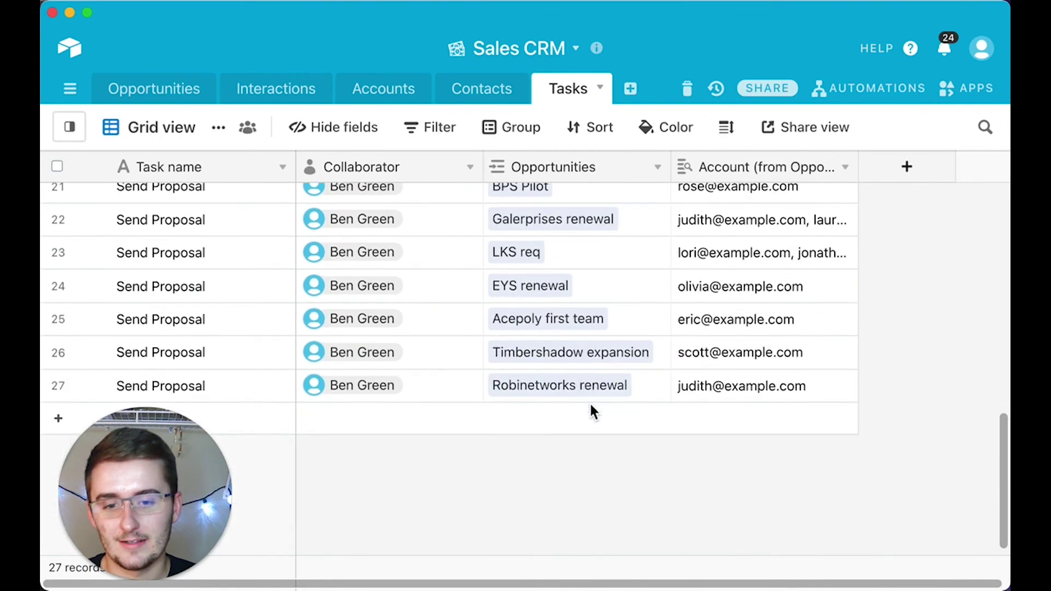
scroll(590, 409, up, 15)
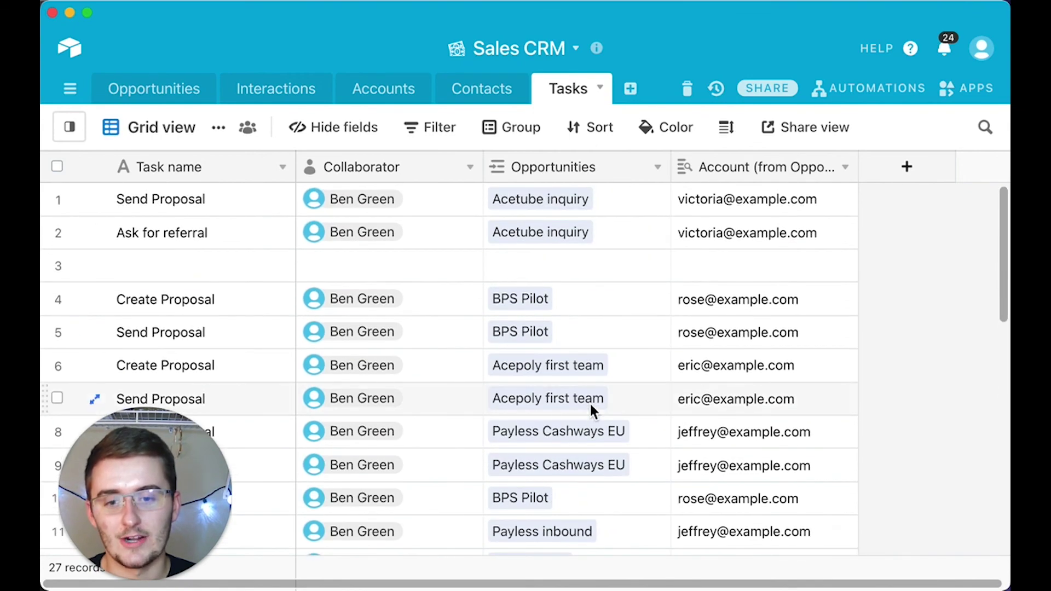
scroll(591, 406, down, 10)
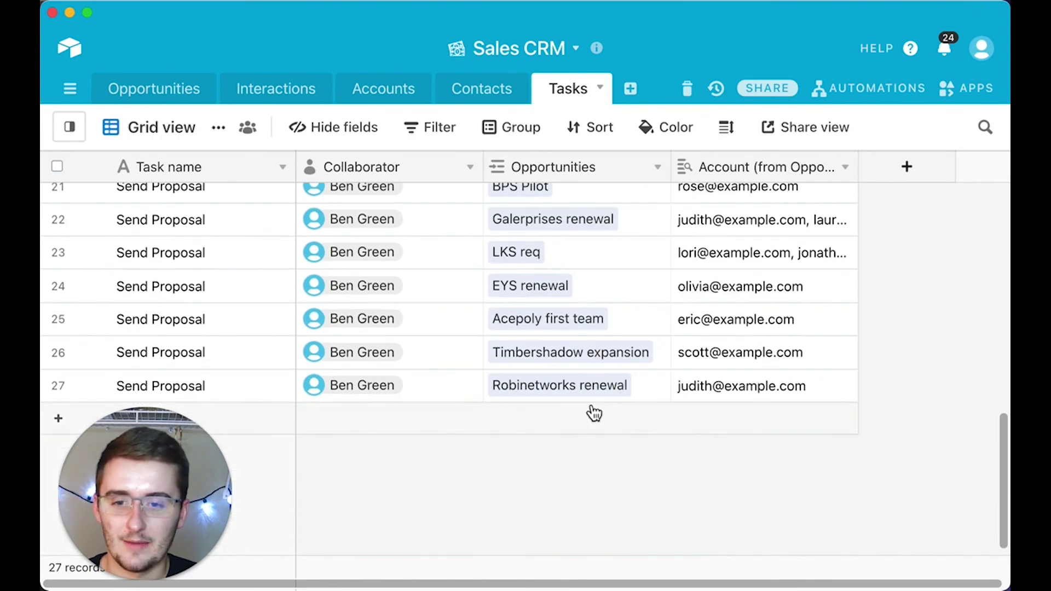
scroll(594, 413, up, 6)
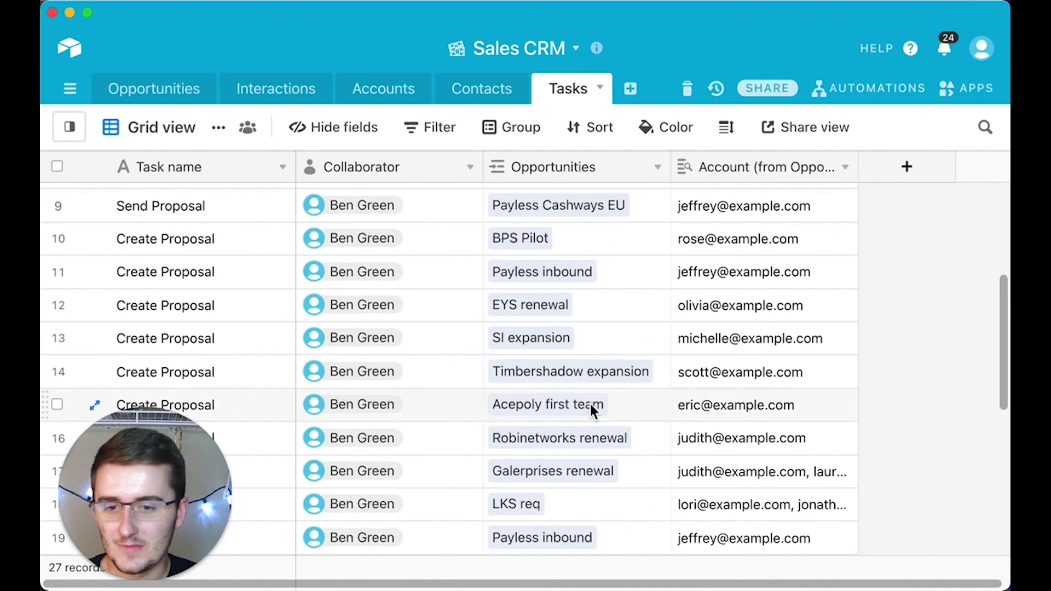
scroll(591, 410, up, 5)
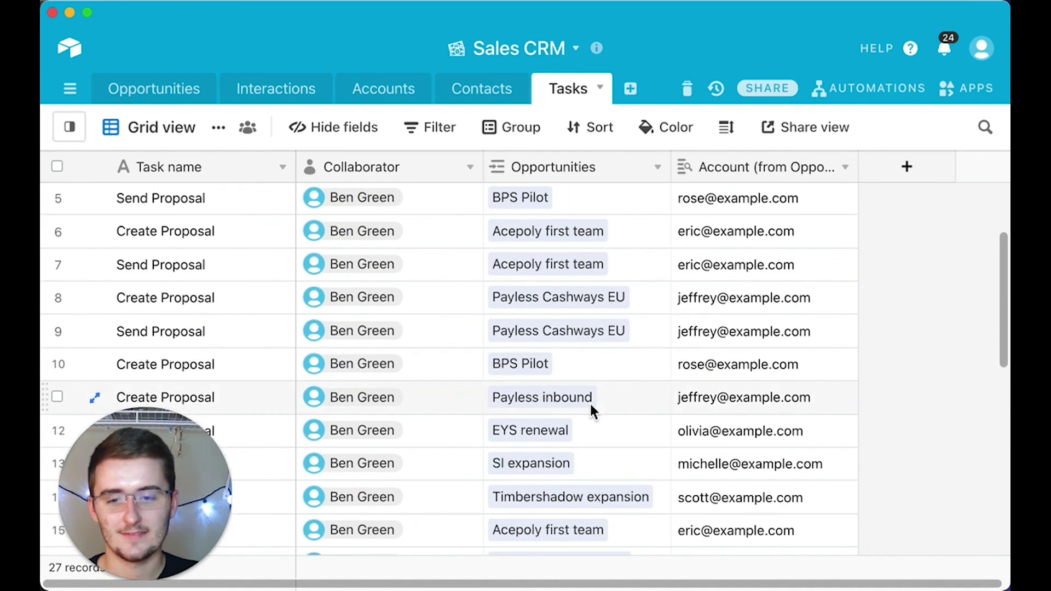